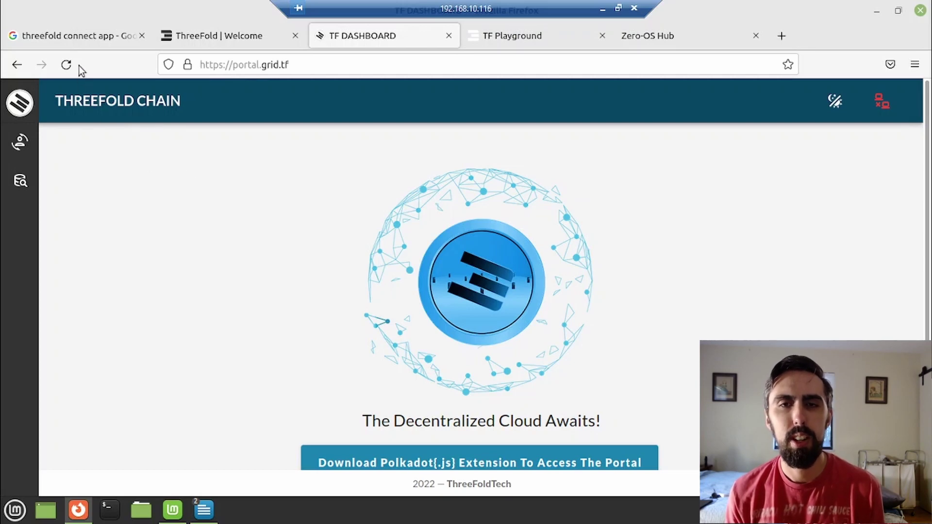
From the Google search results, open the 'ThreeFold Connect - Apps on Google Play' page.
left_click(83, 45)
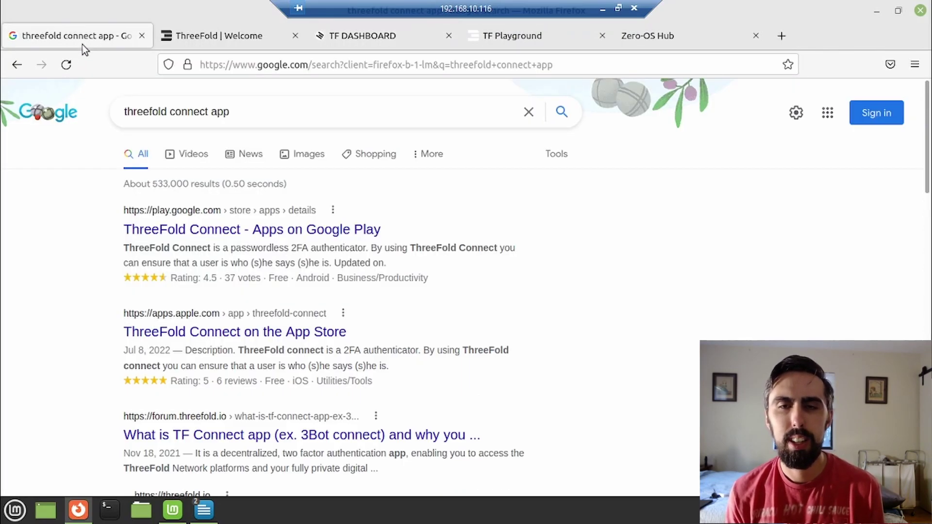
left_click(158, 229)
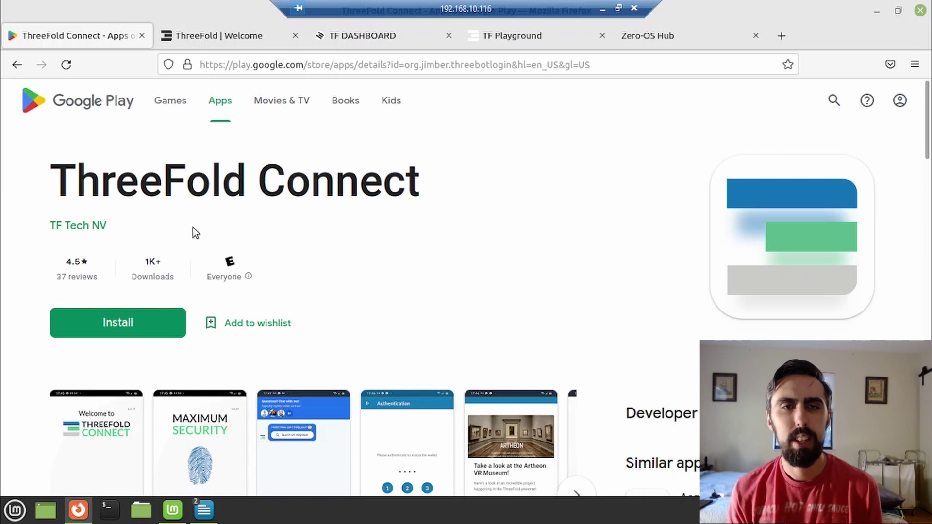
On the ThreeFold homepage, accept cookies and go to GET TFT's Connect sign-in page.
left_click(215, 42)
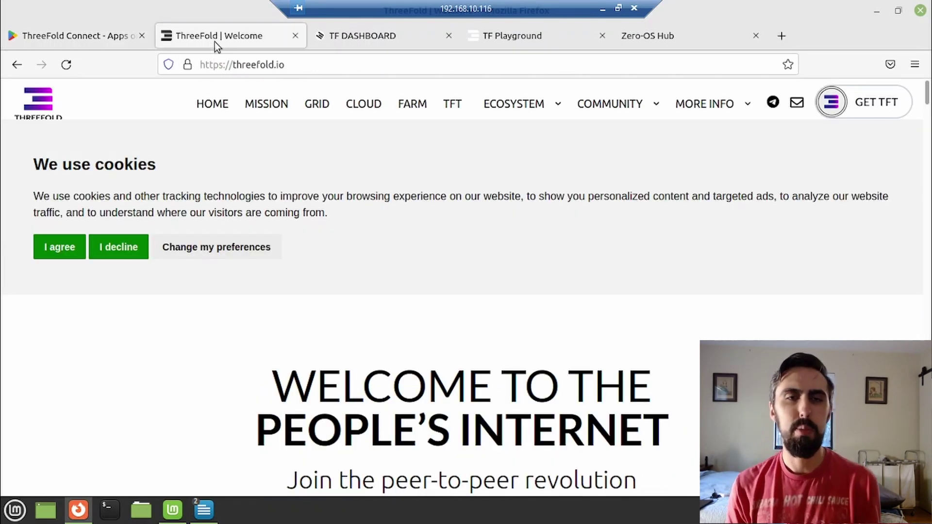
left_click(47, 250)
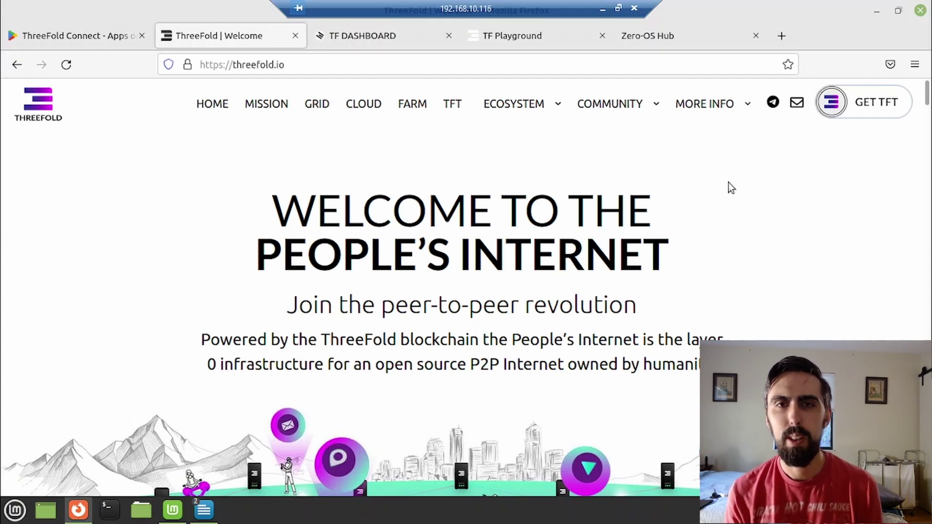
left_click(867, 101)
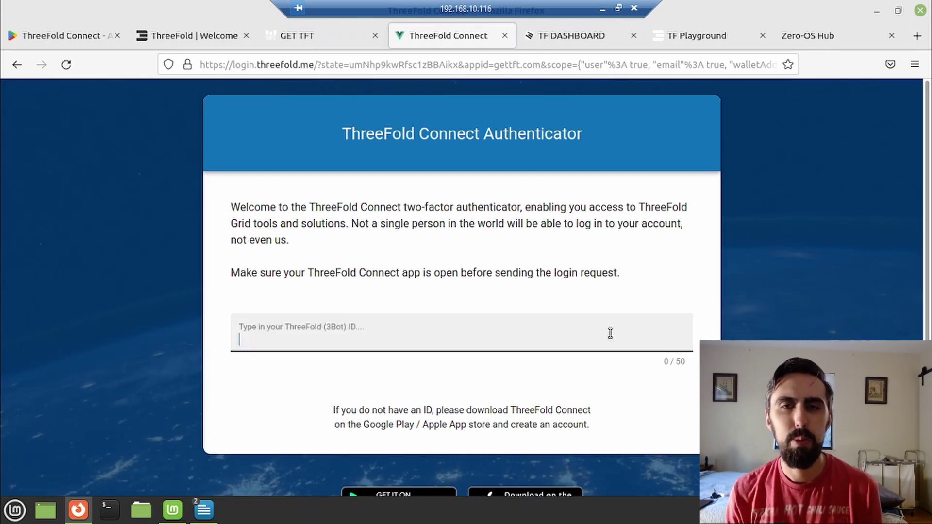
Sign in to GET TFT with the ThreeFold 3Bot ID.
left_click(610, 333)
type("xxxxxxxx")
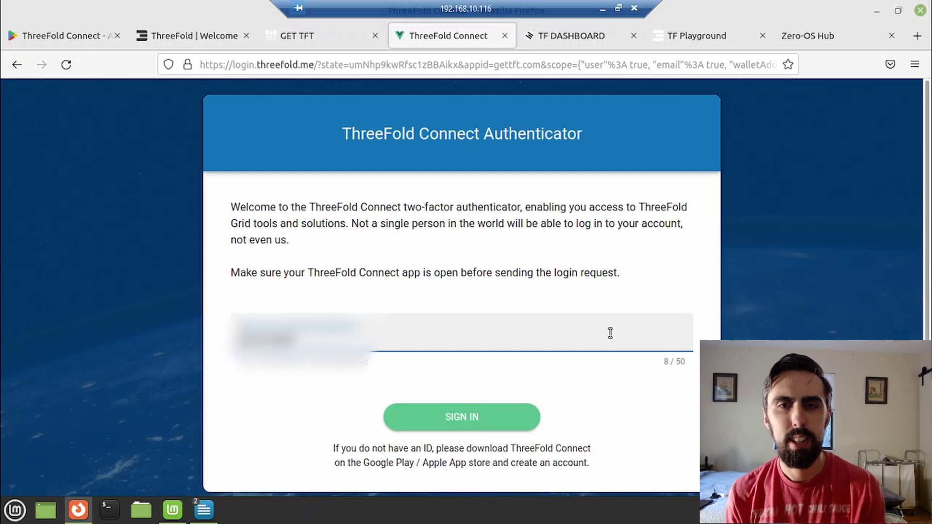
left_click(508, 415)
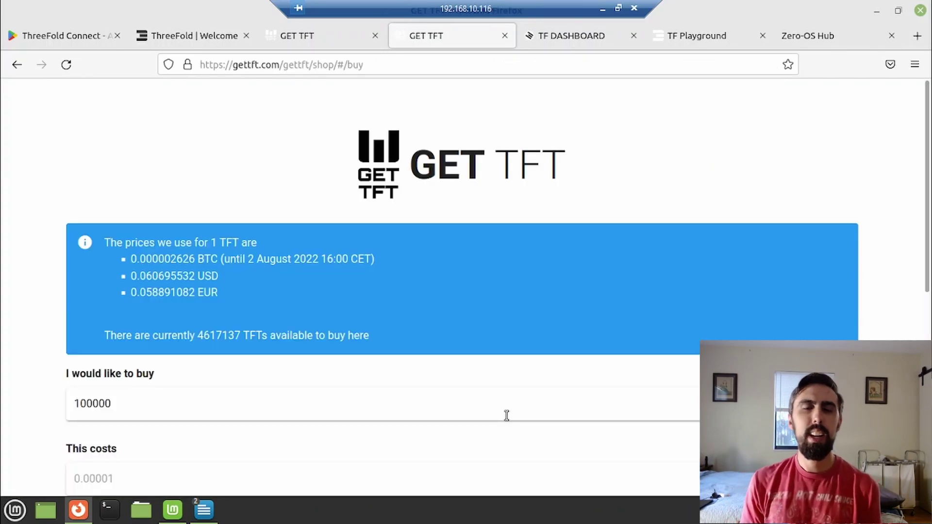
Review the buy form for 100000 TFT and its BTC payment currency options.
scroll(507, 416, "down", 3)
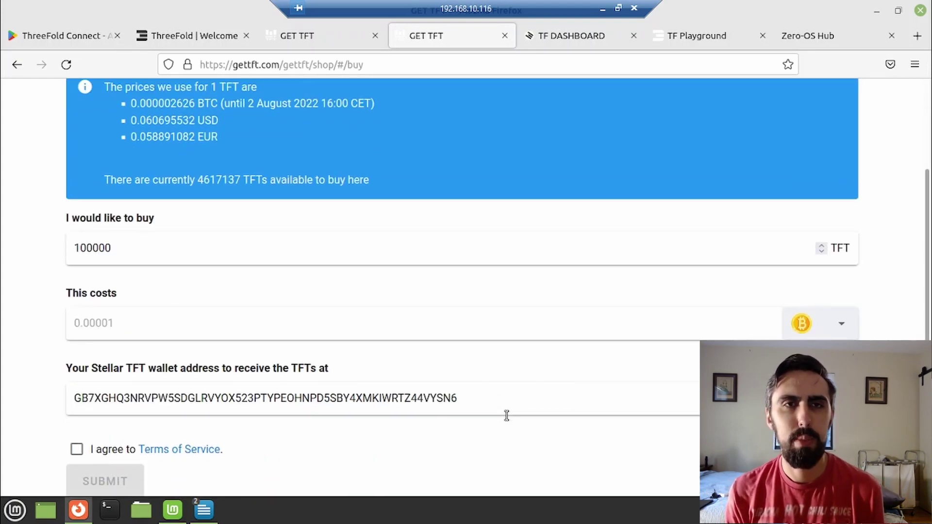
left_click(840, 330)
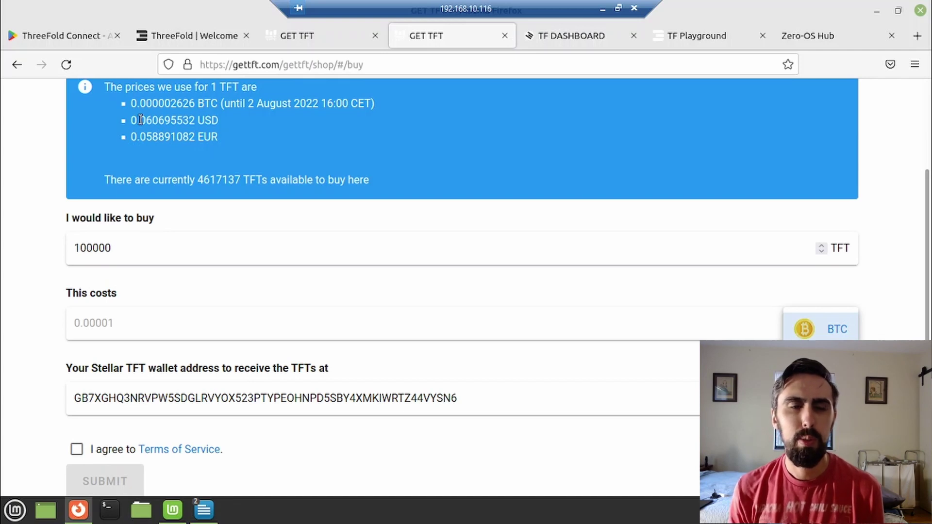
scroll(170, 195, "down", 4)
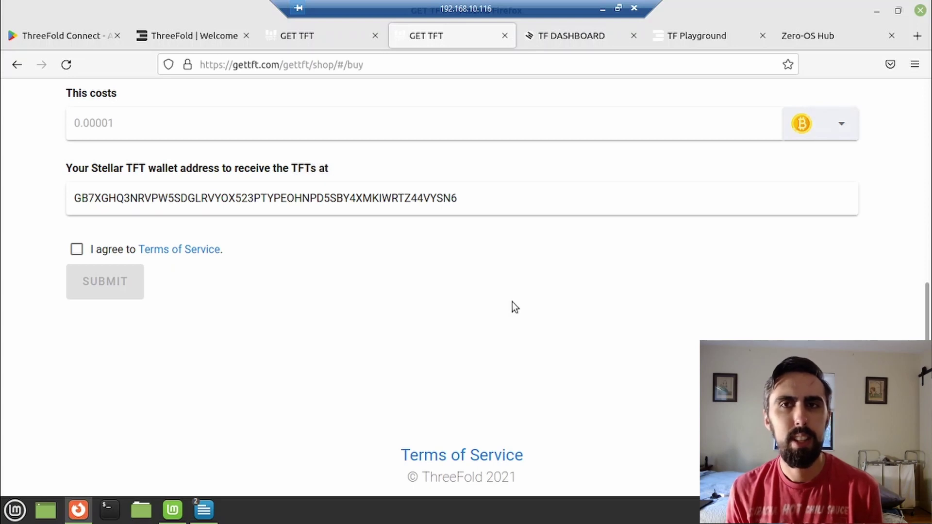
scroll(512, 303, "up", 8)
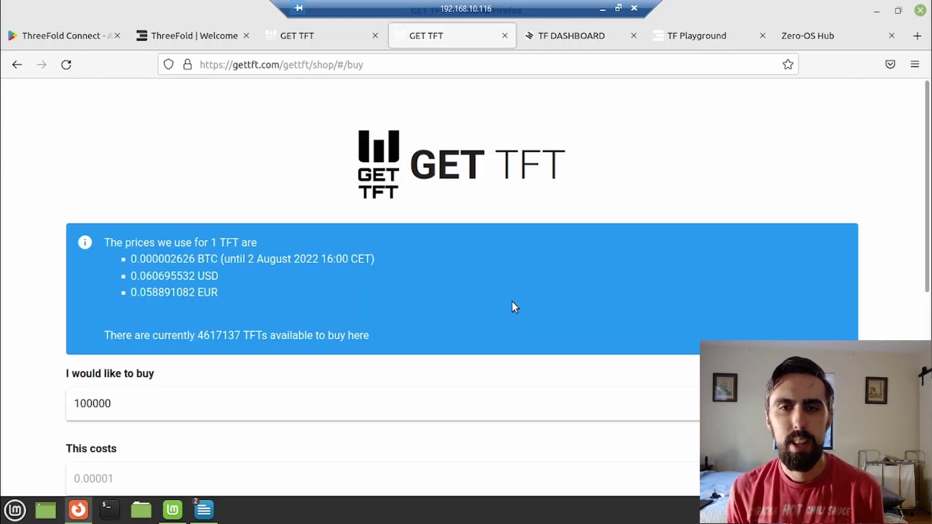
Install the Polkadot{.js} extension in Firefox via the TF Dashboard download link.
left_click(571, 39)
scroll(689, 258, "down", 2)
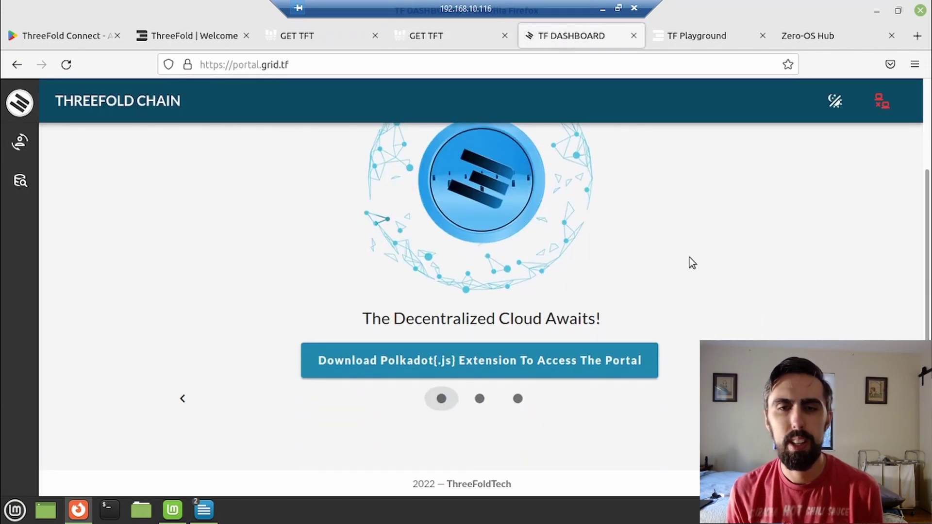
left_click(466, 363)
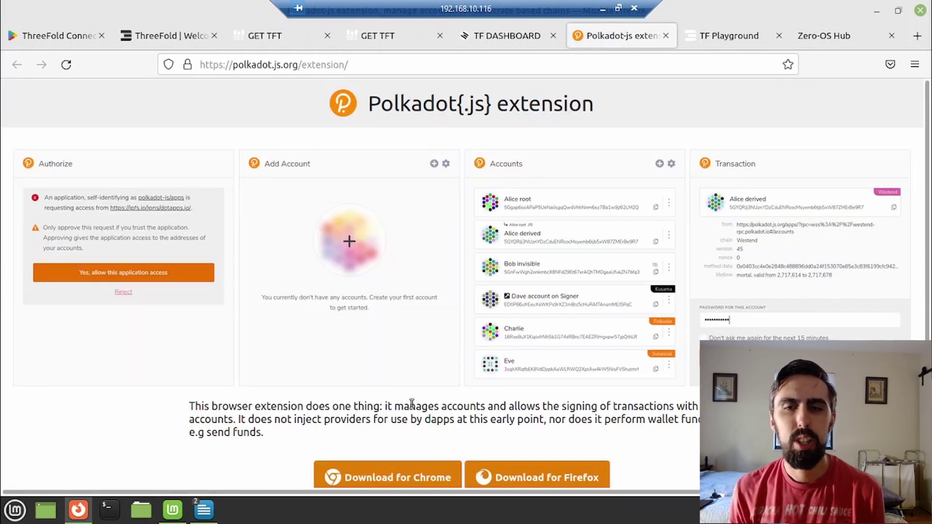
left_click(547, 471)
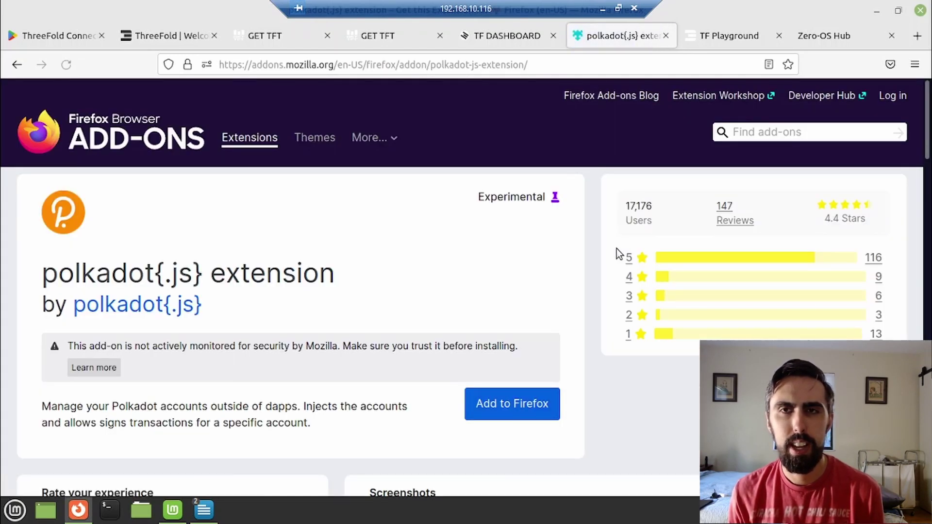
left_click(502, 402)
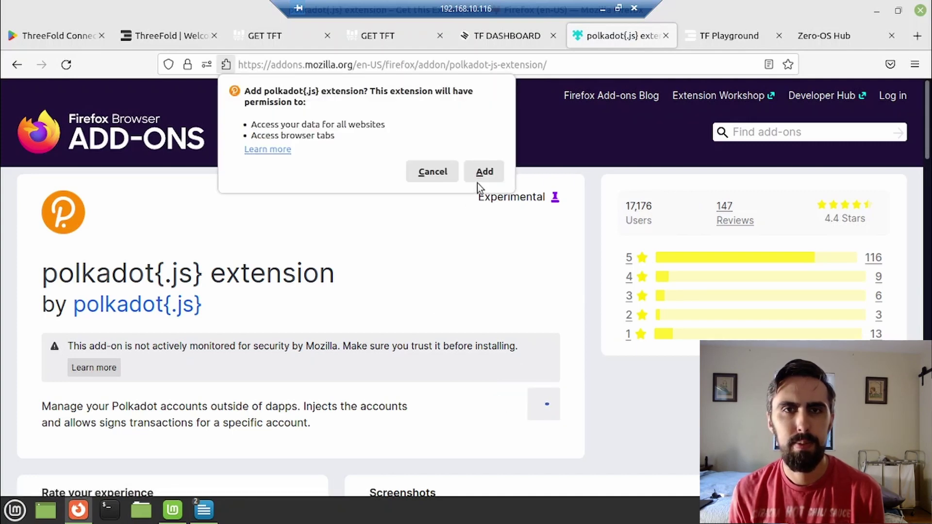
left_click(486, 173)
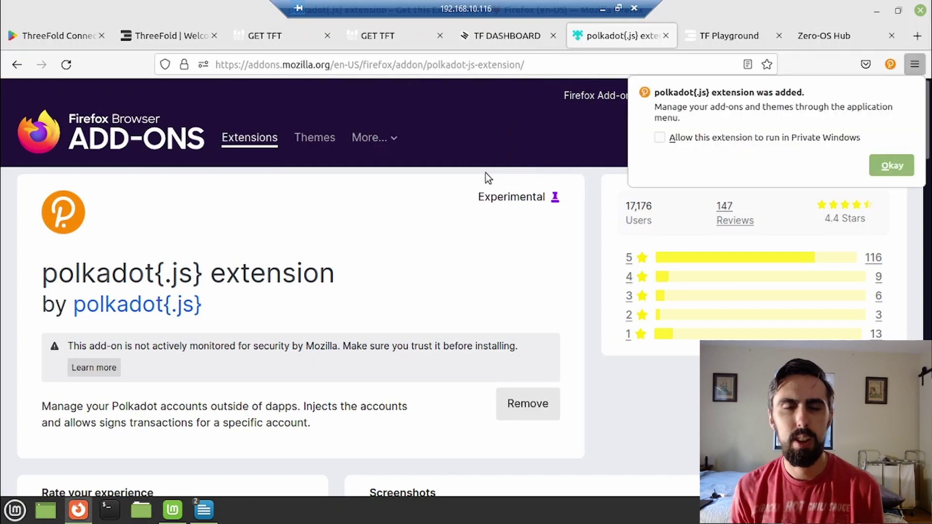
Start a new polkadot{.js} account, copying and confirming its generated mnemonic seed.
left_click(876, 163)
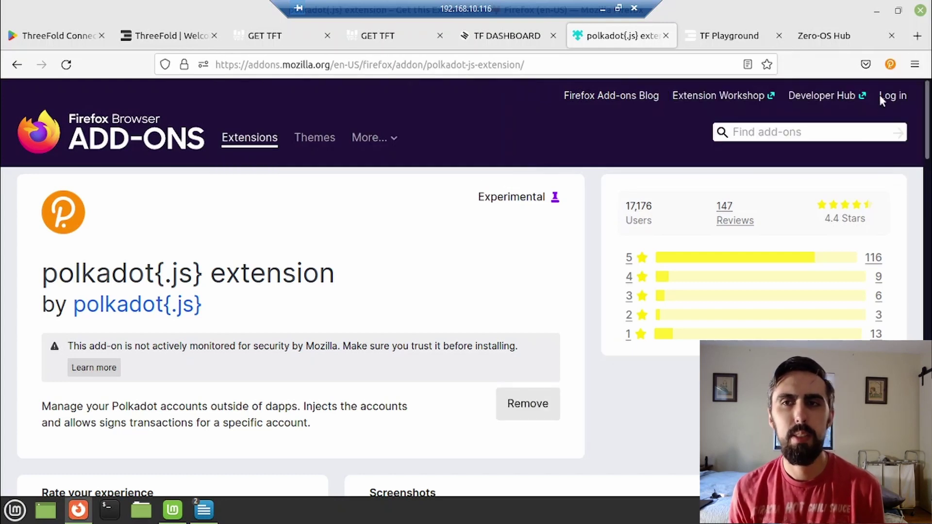
left_click(888, 70)
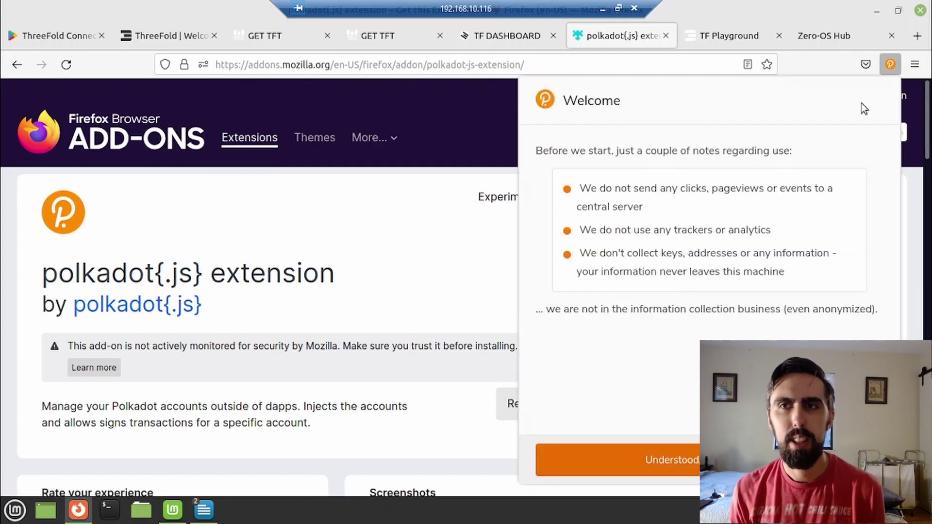
left_click(687, 457)
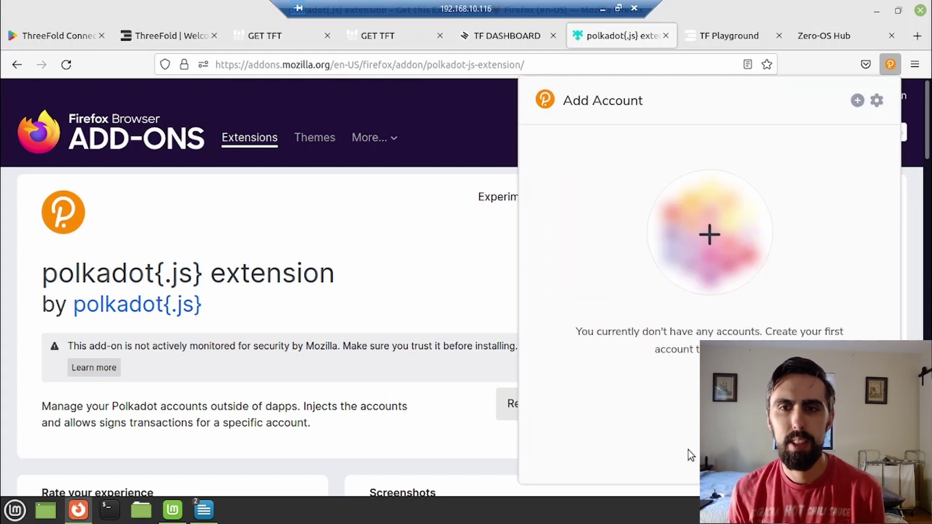
left_click(858, 102)
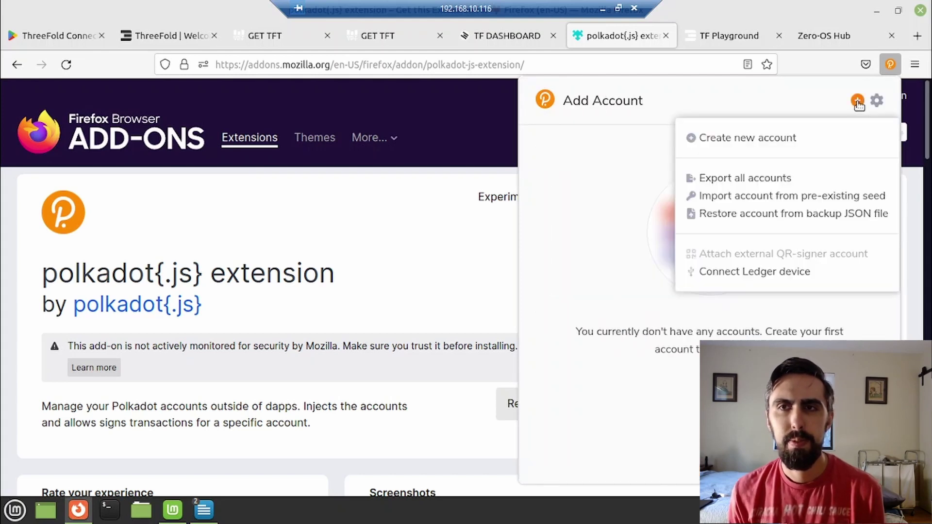
left_click(779, 139)
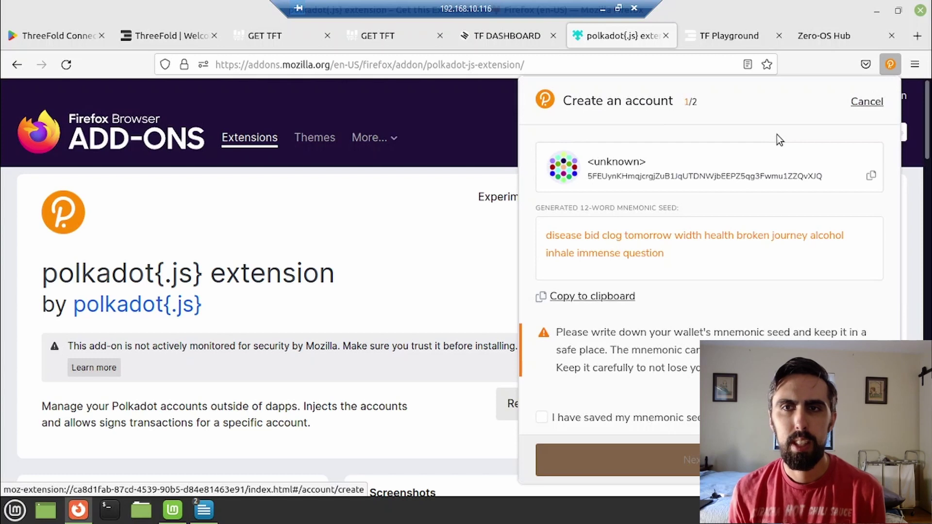
left_click(594, 297)
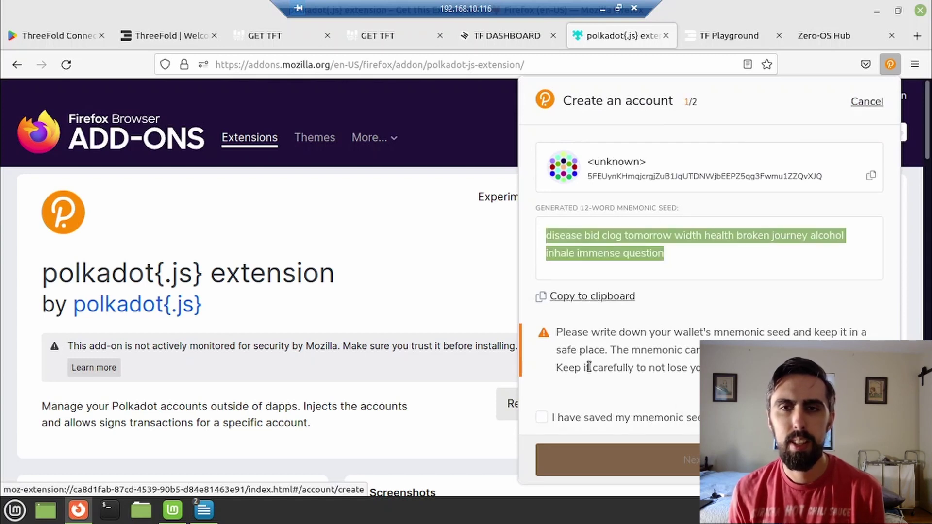
left_click(591, 421)
left_click(614, 456)
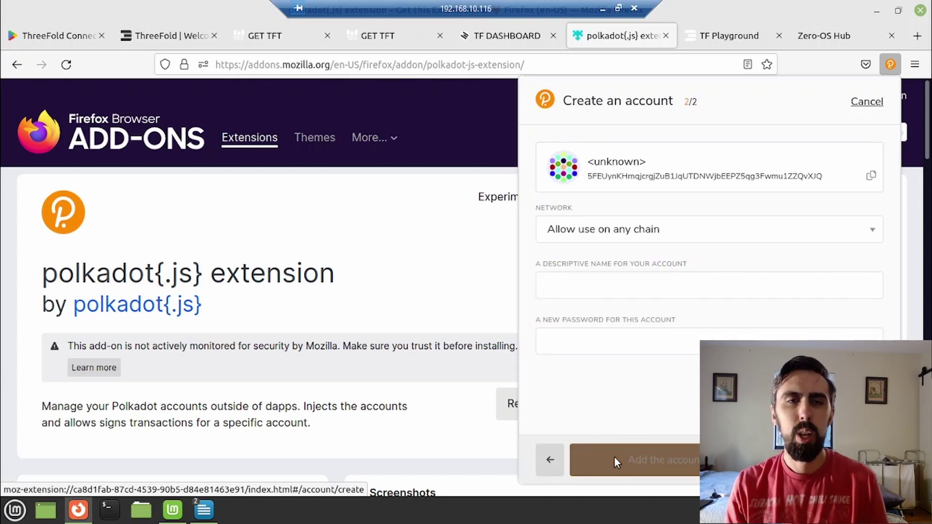
Name the account test1, set and repeat its password, and add it.
type("test1")
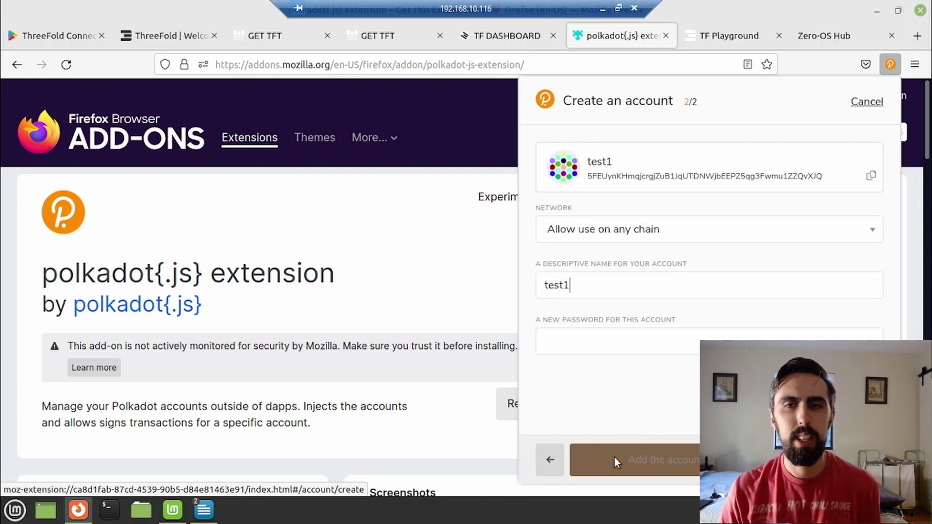
key("Tab")
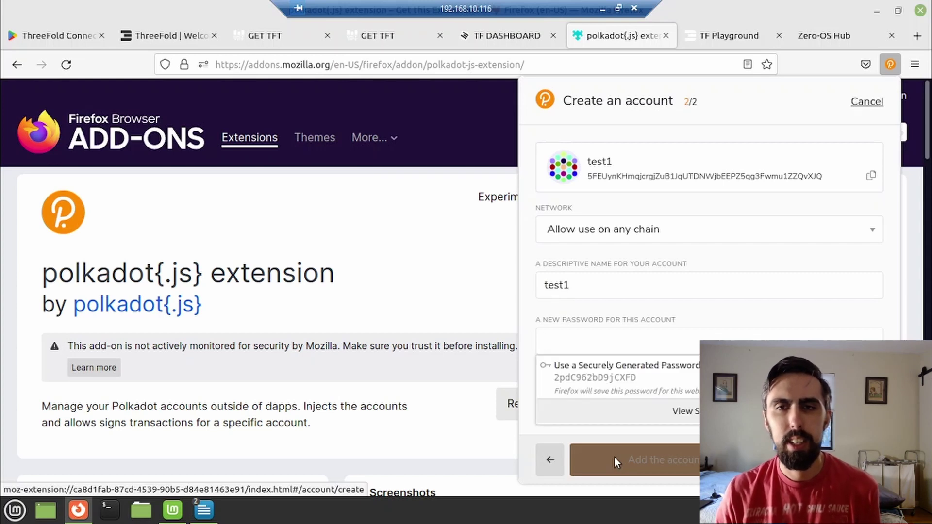
type("********")
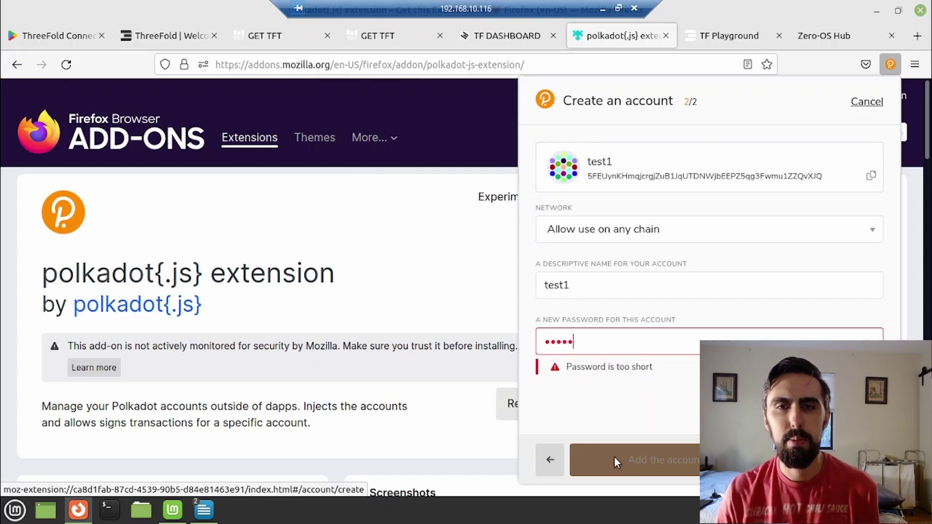
type("**")
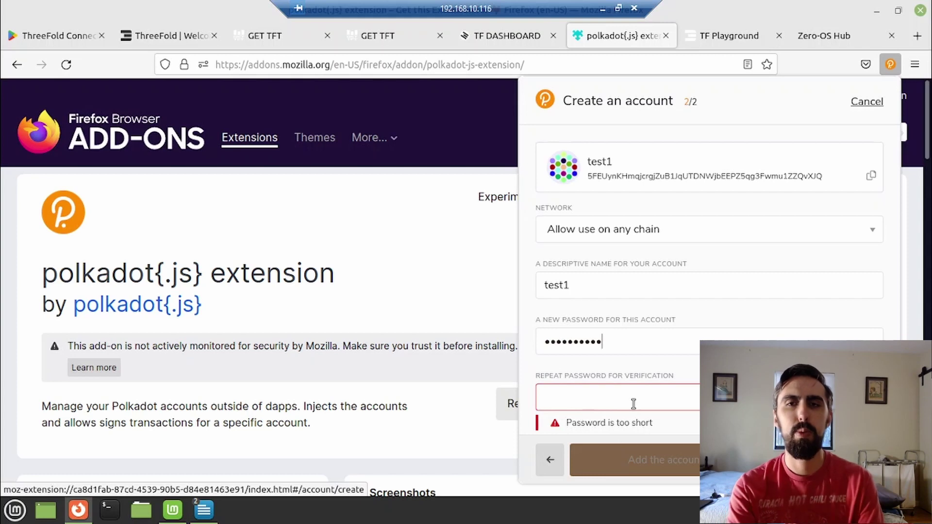
left_click(633, 404)
type("******")
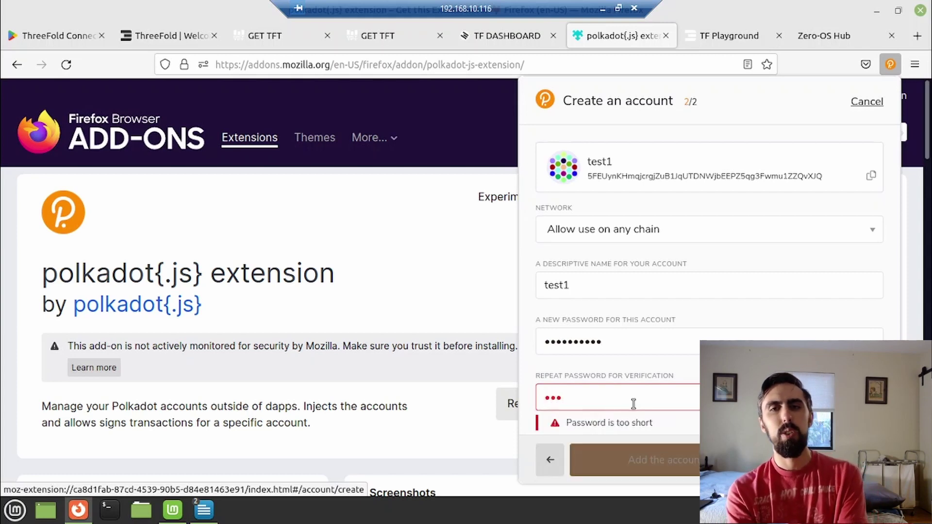
type("****")
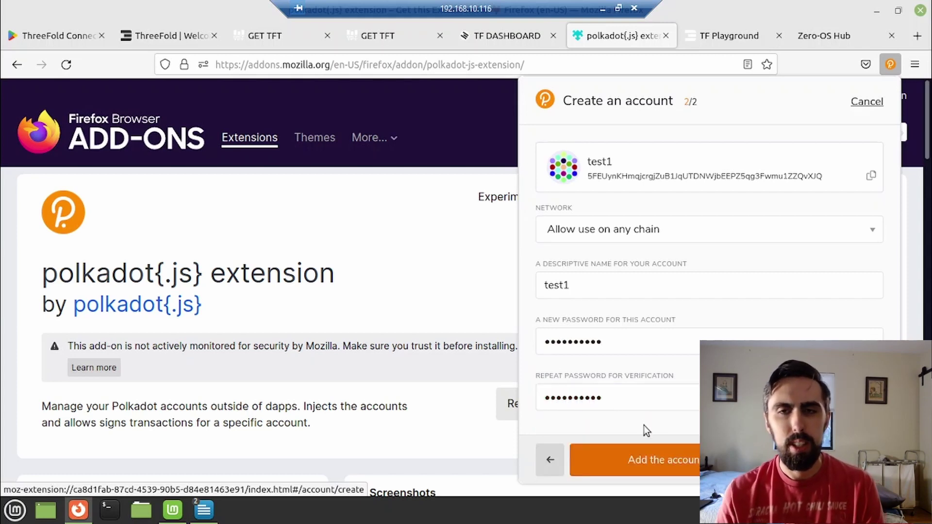
left_click(654, 455)
Reload the dashboard, allow it access to the extension, and open the TEST1 account.
left_click(507, 35)
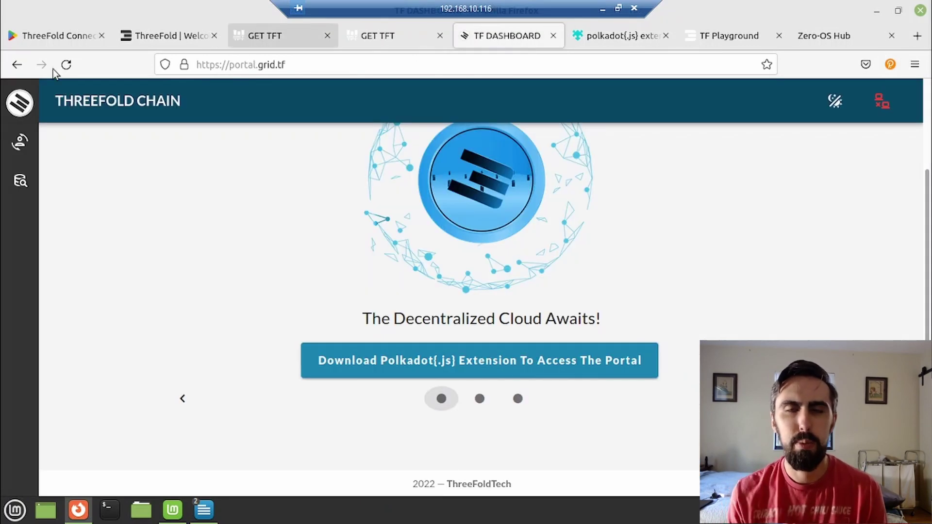
left_click(67, 65)
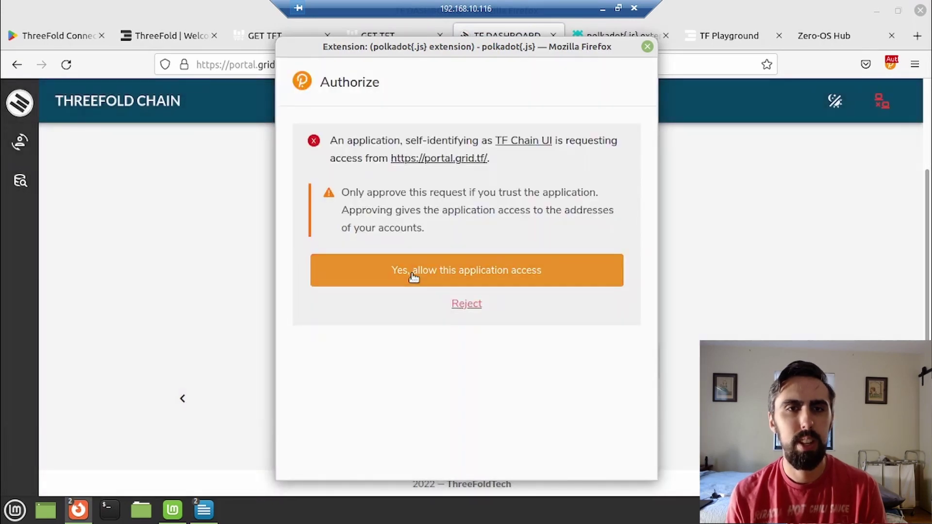
left_click(414, 275)
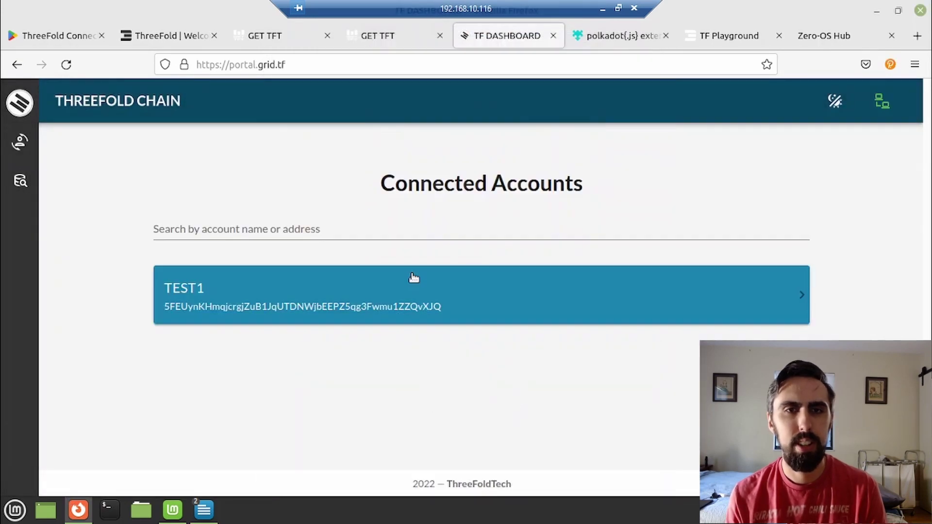
left_click(336, 316)
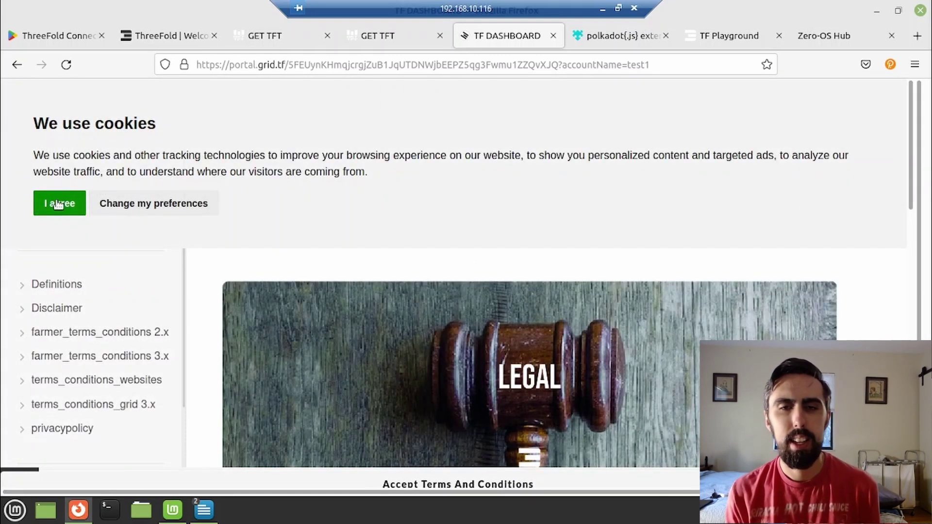
Accept cookies, read through the legal terms, and accept the terms and conditions.
left_click(59, 203)
scroll(345, 328, "down", 10)
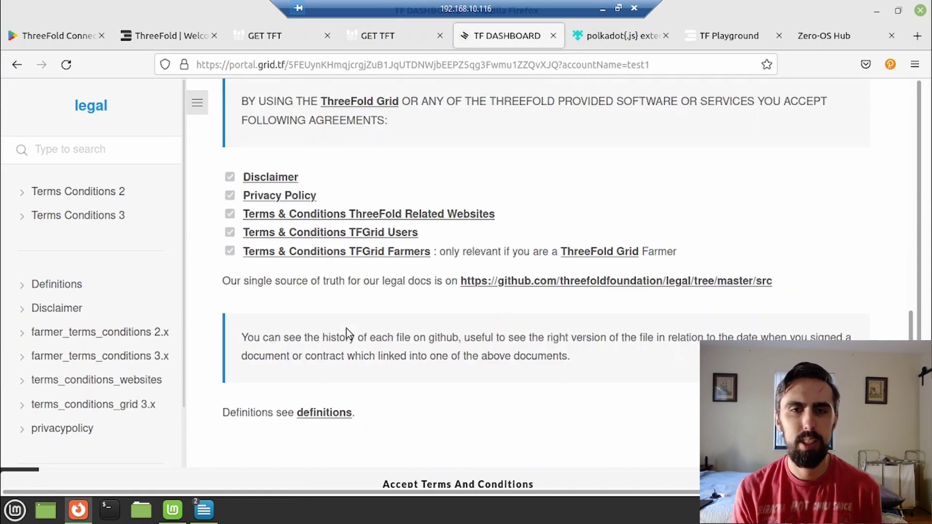
scroll(499, 396, "down", 1)
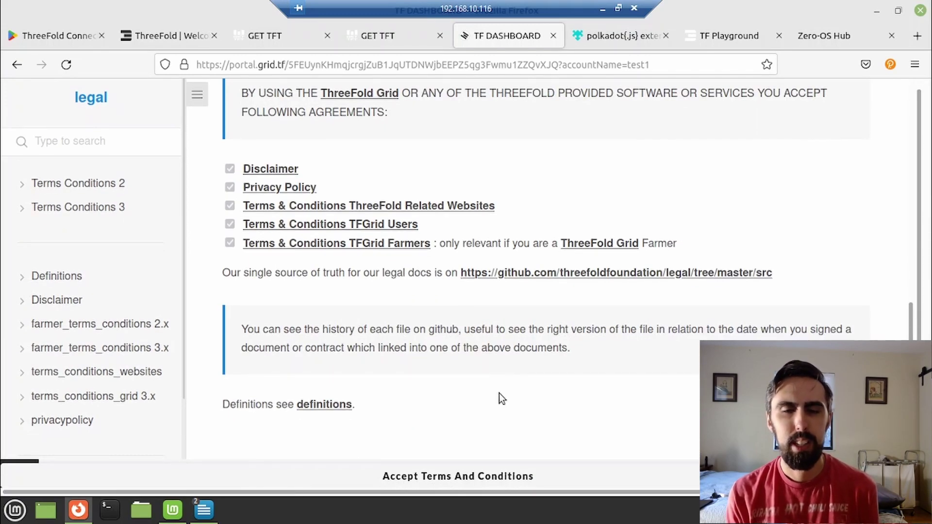
scroll(499, 393, "up", 10)
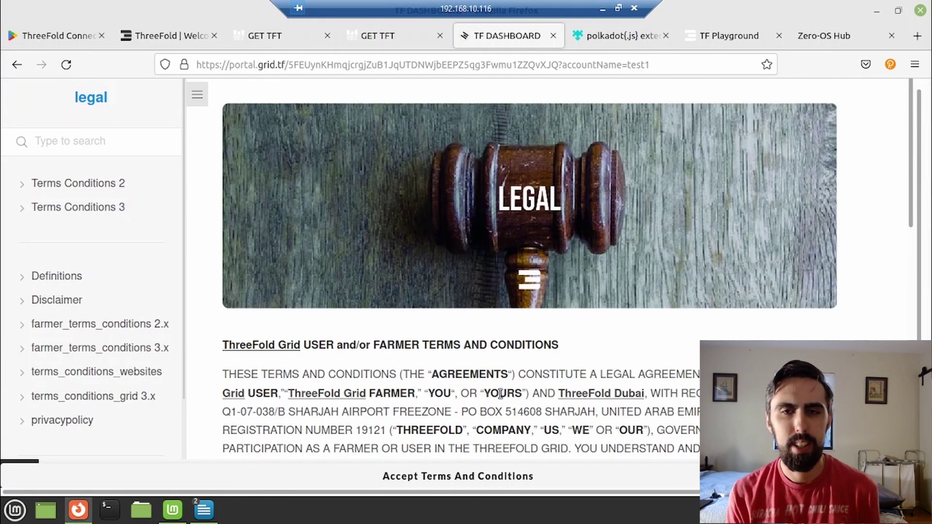
scroll(500, 394, "down", 10)
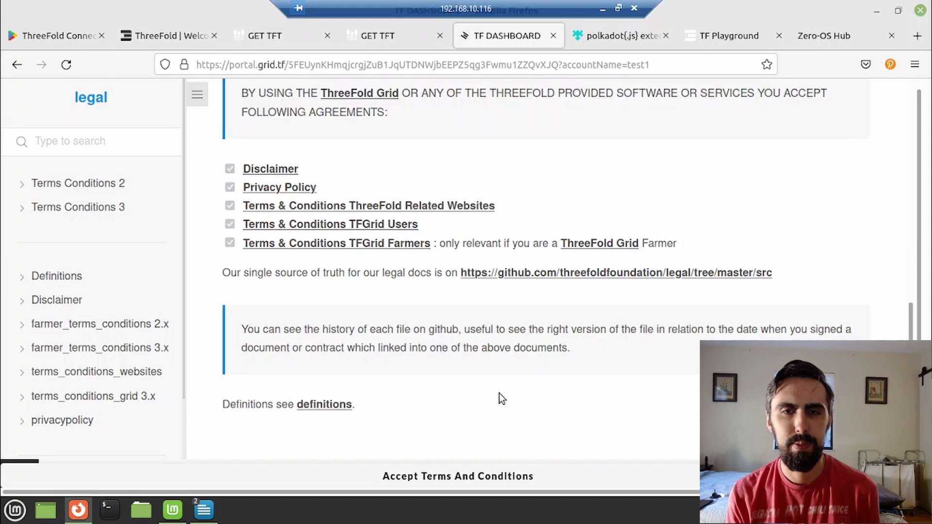
left_click(474, 477)
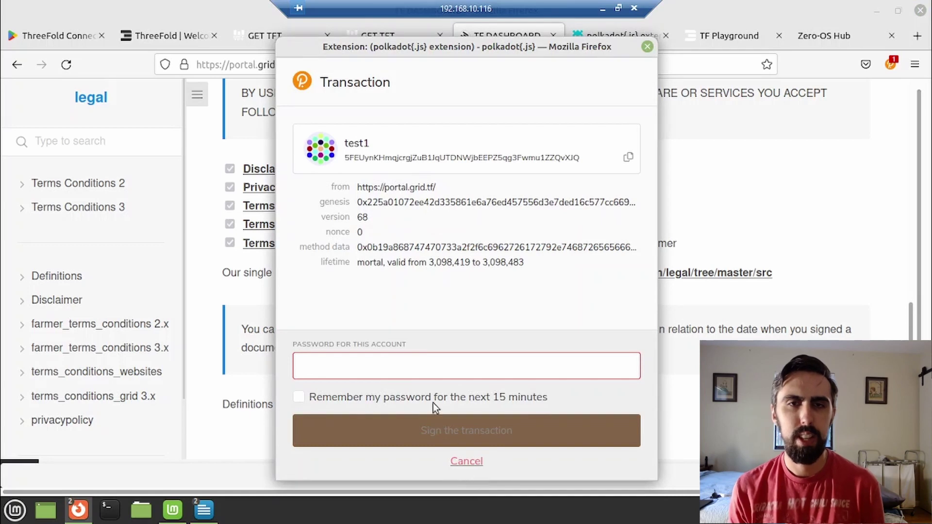
Sign the terms with the remembered password, then create and sign a twin with IP ::1.
type("t")
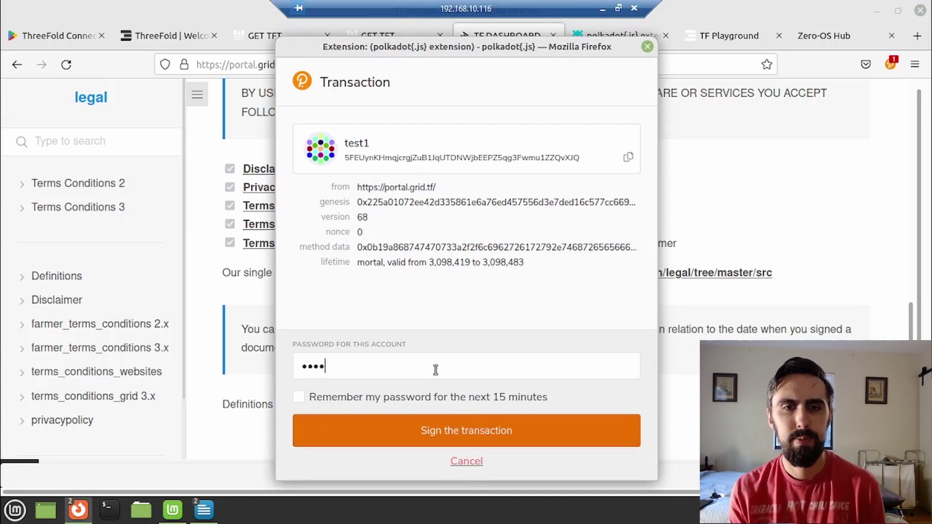
type("*******")
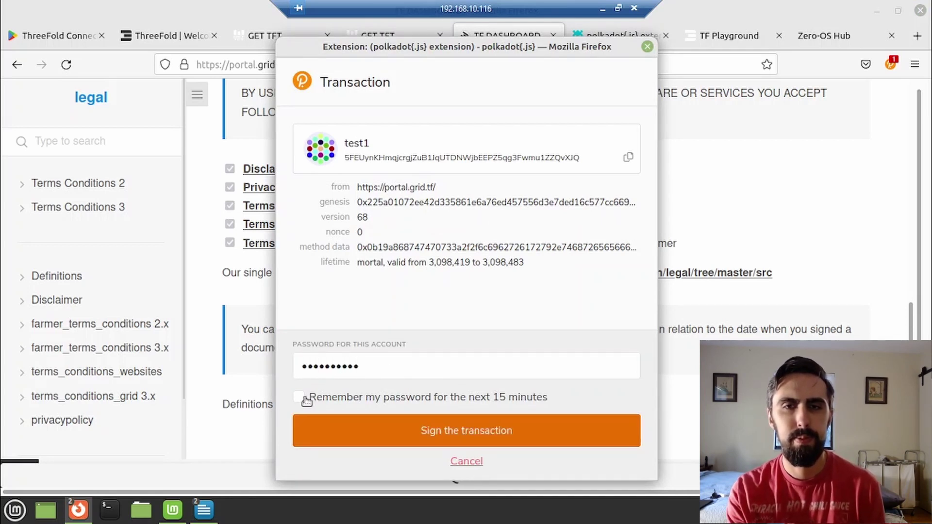
left_click(300, 398)
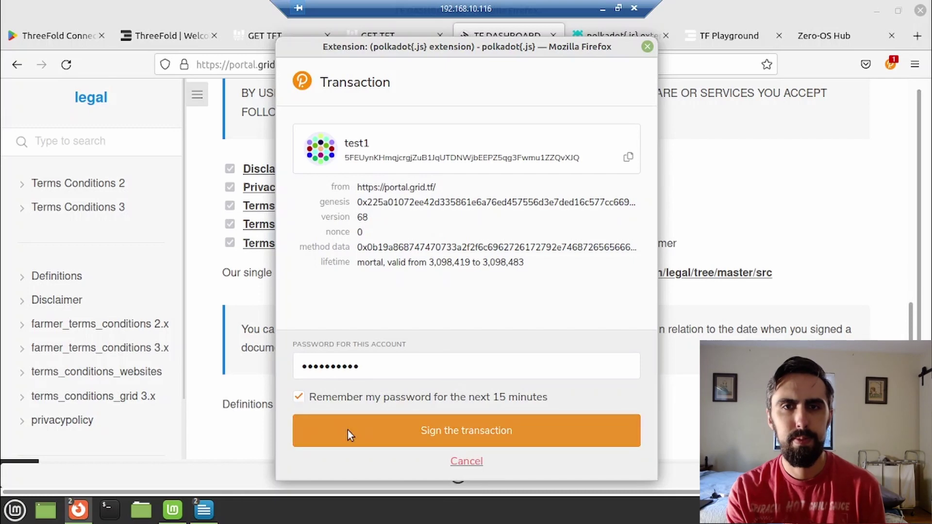
left_click(348, 430)
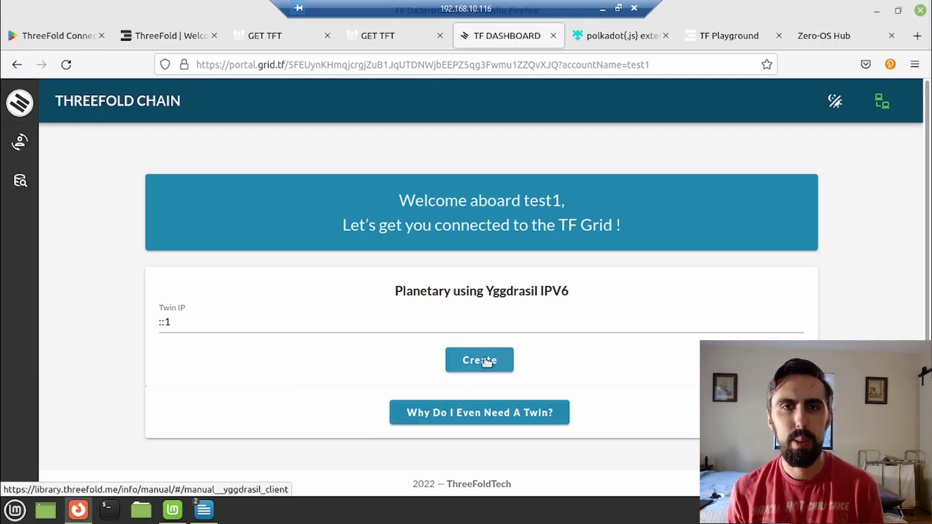
left_click(485, 360)
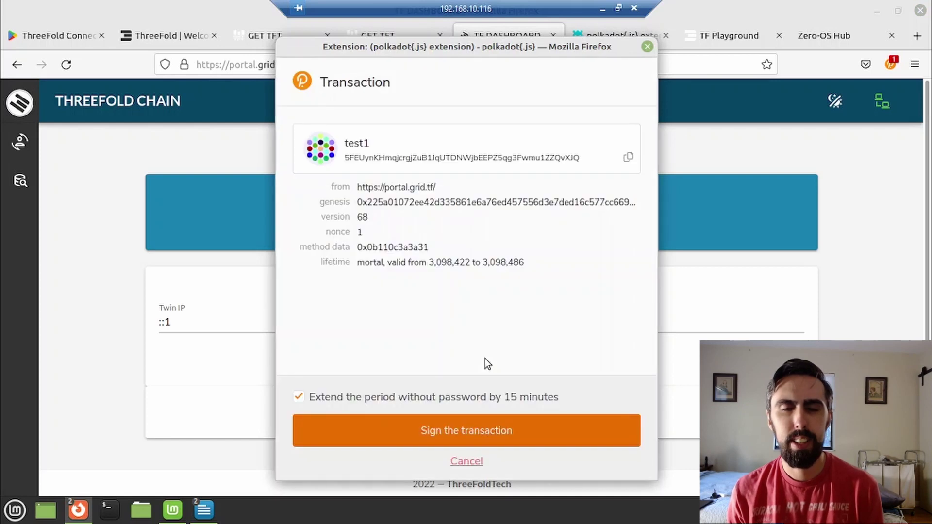
left_click(443, 433)
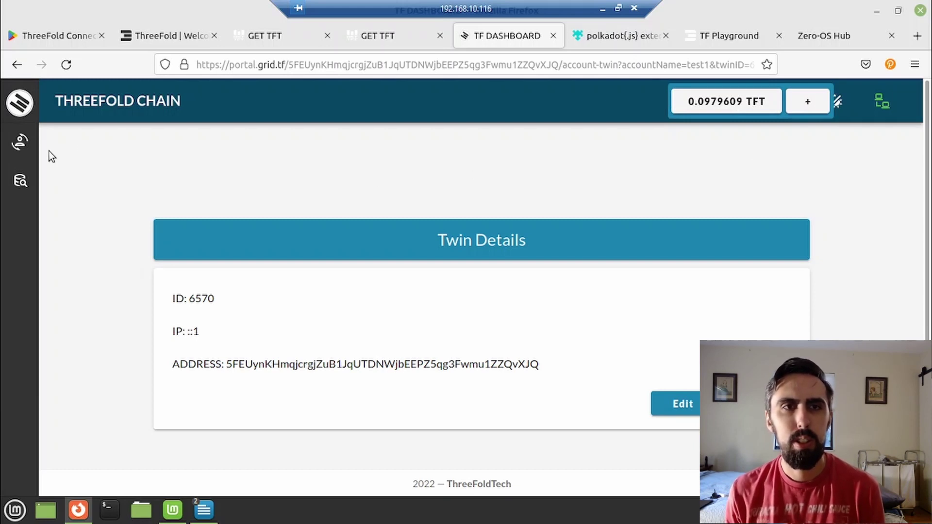
Open TEST1's Swap page from the sidebar and select stellar as the chain.
left_click(20, 187)
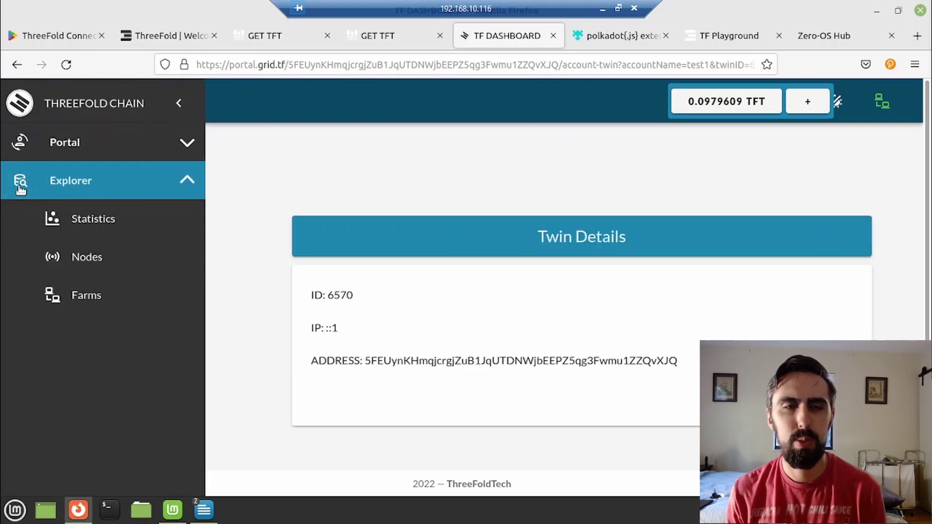
left_click(27, 148)
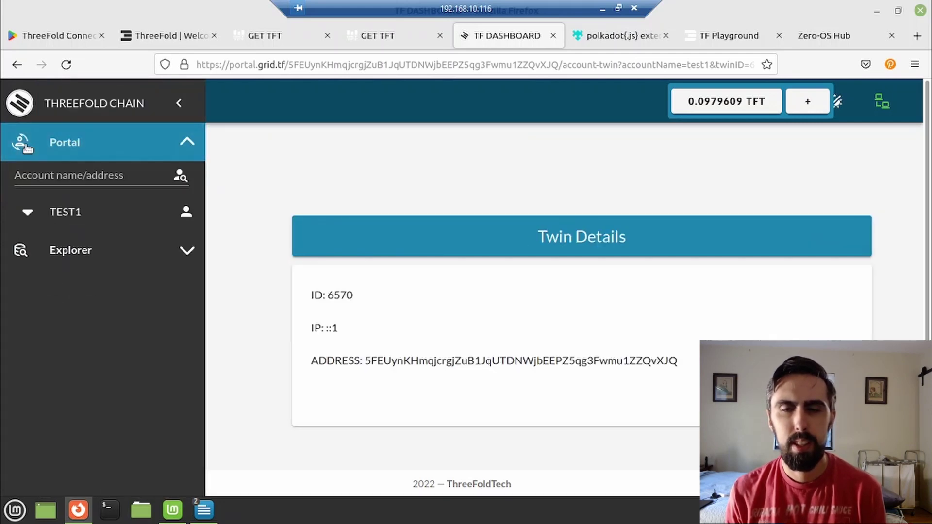
left_click(64, 214)
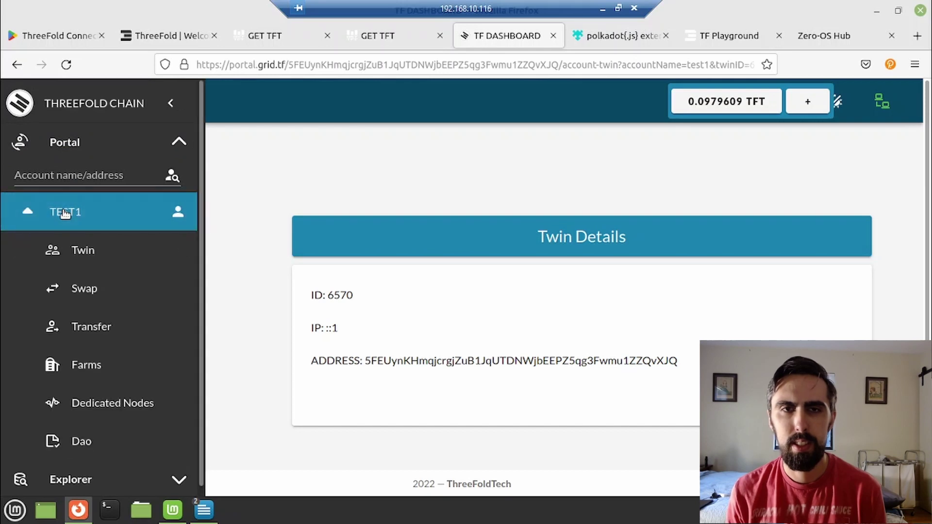
left_click(87, 289)
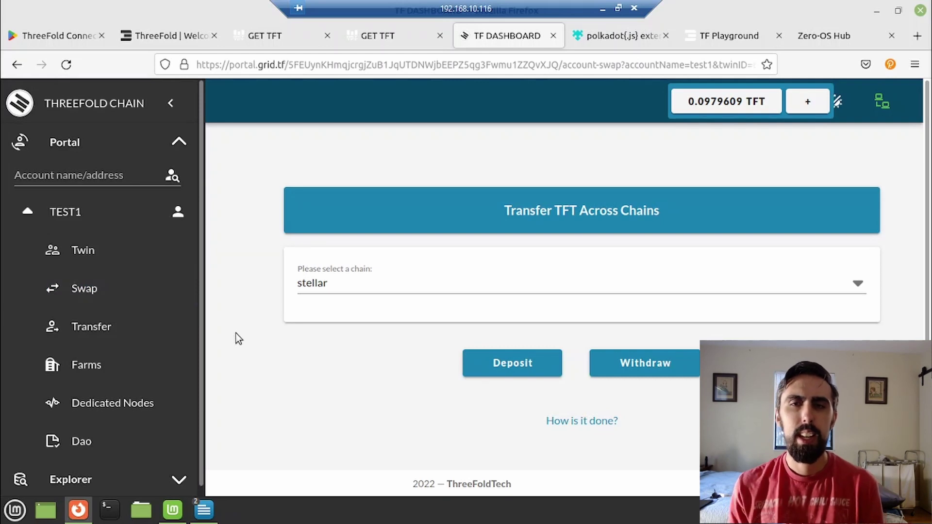
left_click(346, 283)
left_click(377, 349)
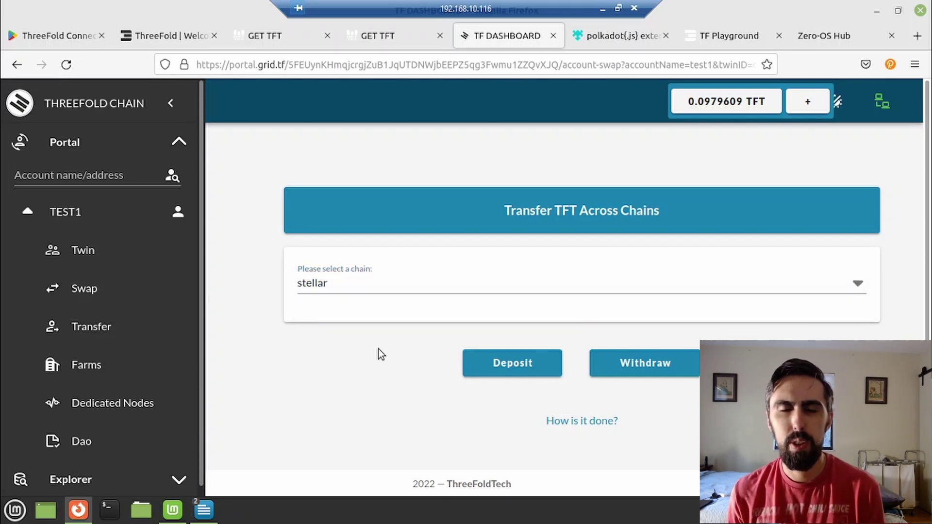
Show the Stellar Deposit TFT instructions for test1.
left_click(500, 368)
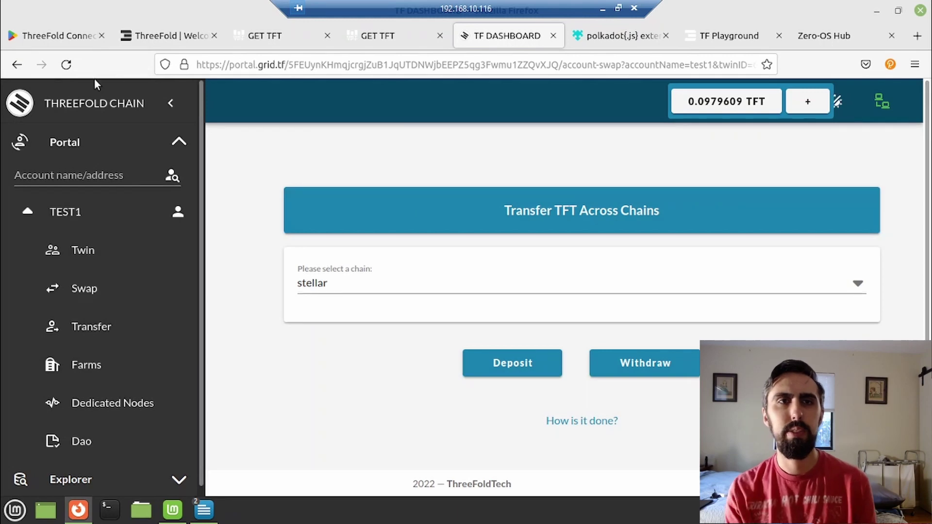
Reload the dashboard, check TEST1's 98.9979609 TFT balance, and move to TF Playground.
left_click(66, 63)
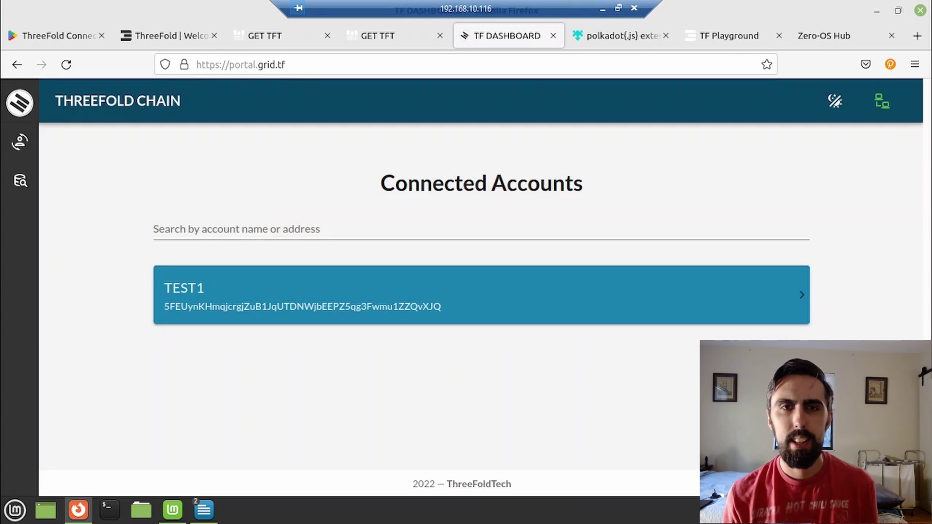
left_click(698, 288)
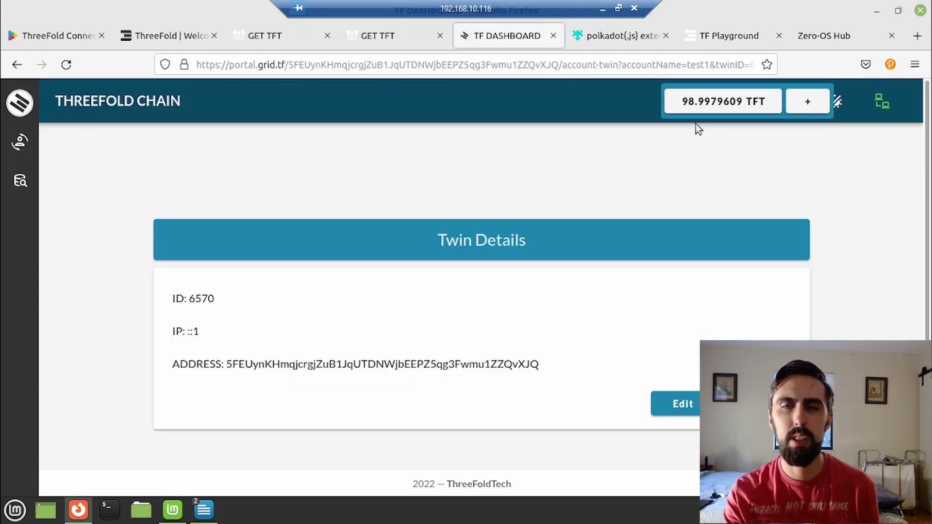
left_click(715, 44)
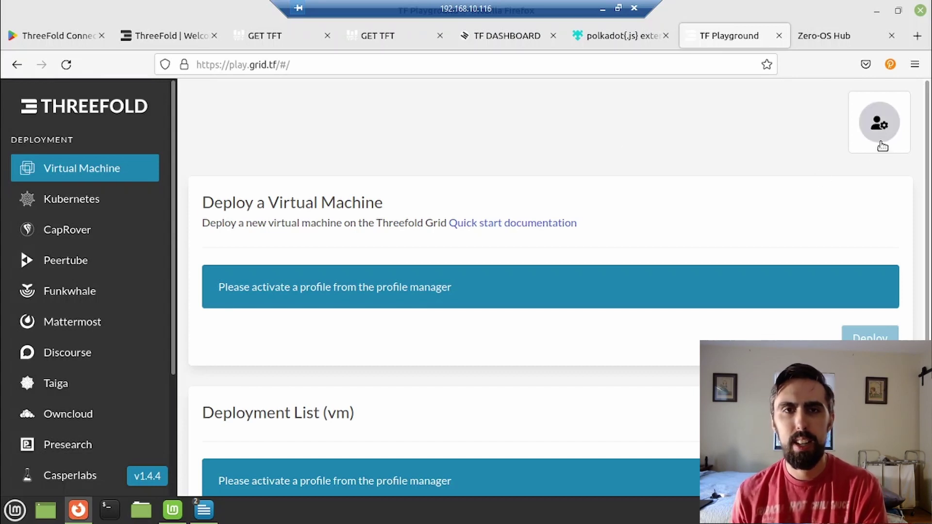
Create a new password-protected profile manager, declining to save the password in the browser.
left_click(879, 125)
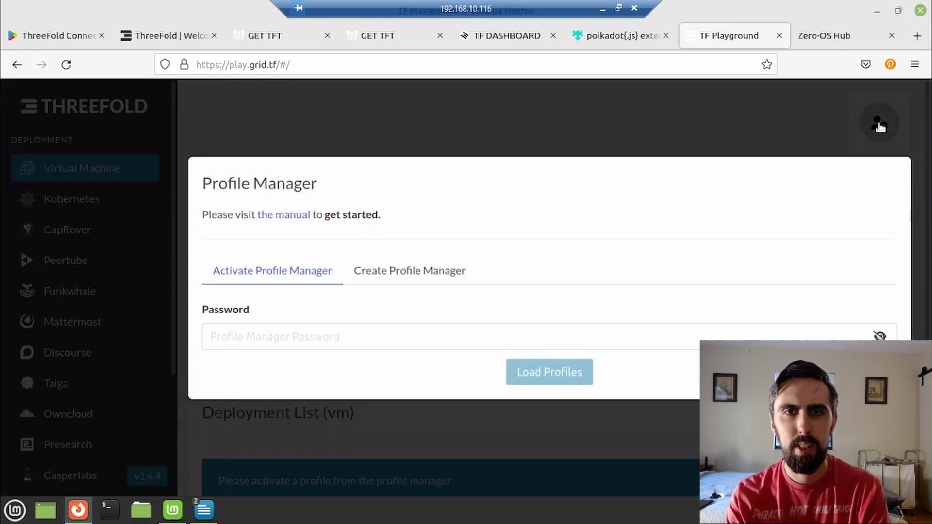
left_click(389, 272)
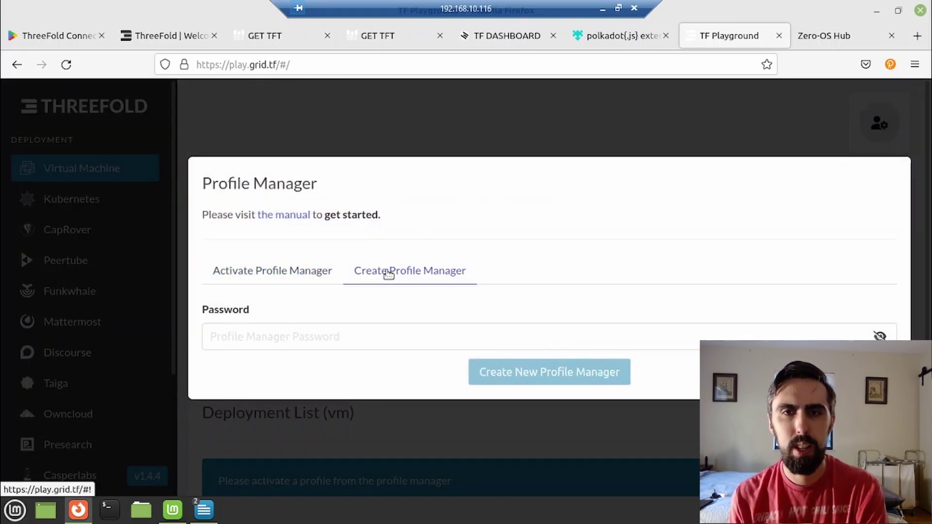
left_click(386, 337)
key("ctrl+v")
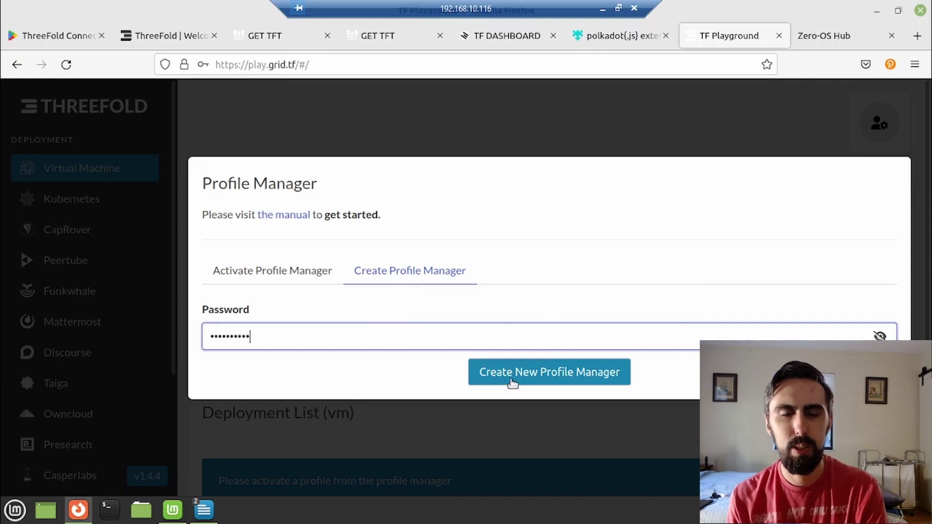
left_click(513, 382)
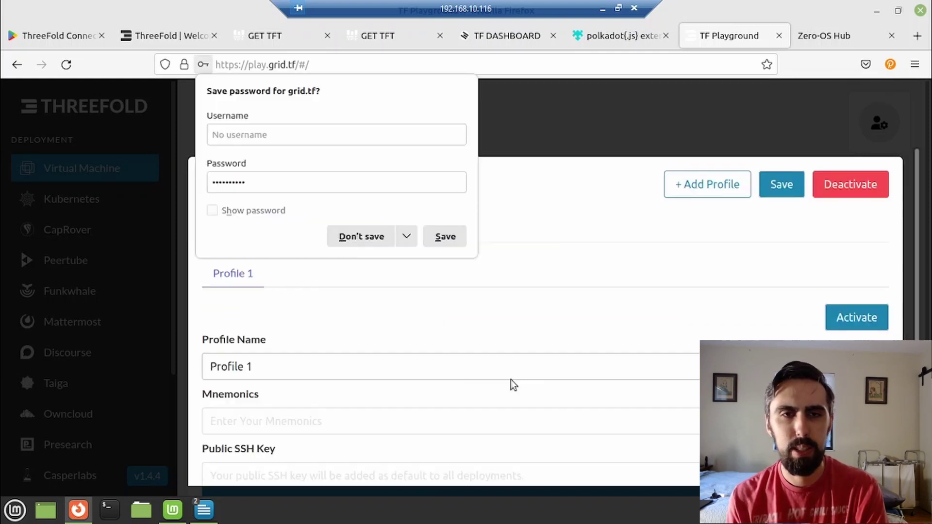
left_click(346, 237)
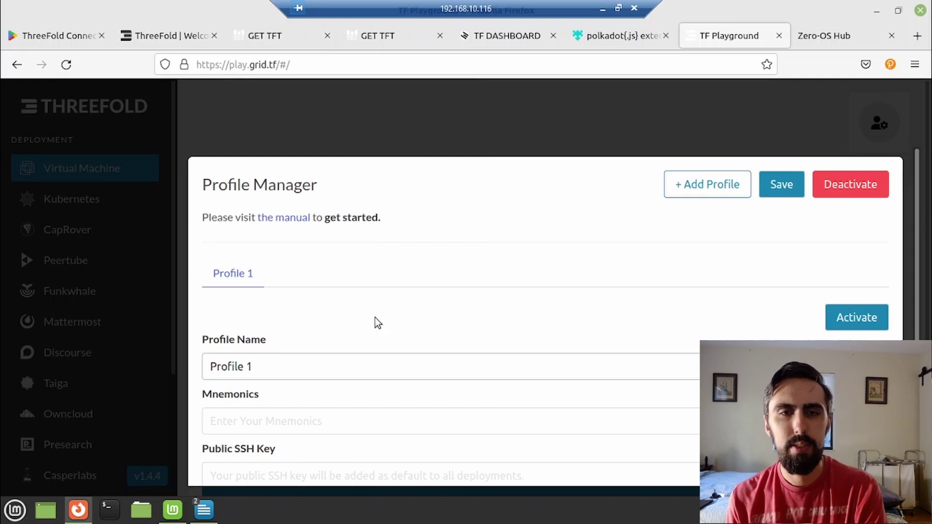
scroll(374, 325, "down", 1)
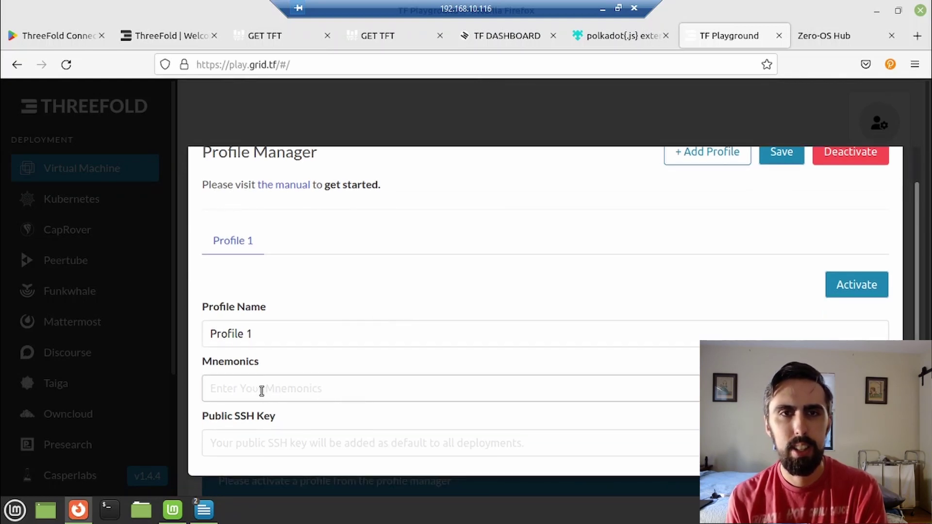
Select the 12-word seed phrase in the Untitled 3 Writer note and return to Firefox.
mouse_move(206, 513)
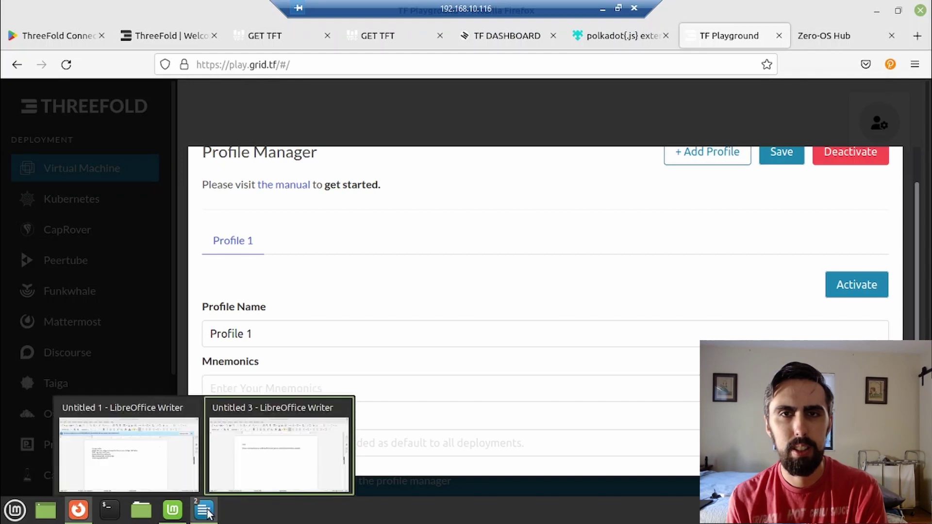
left_click(246, 473)
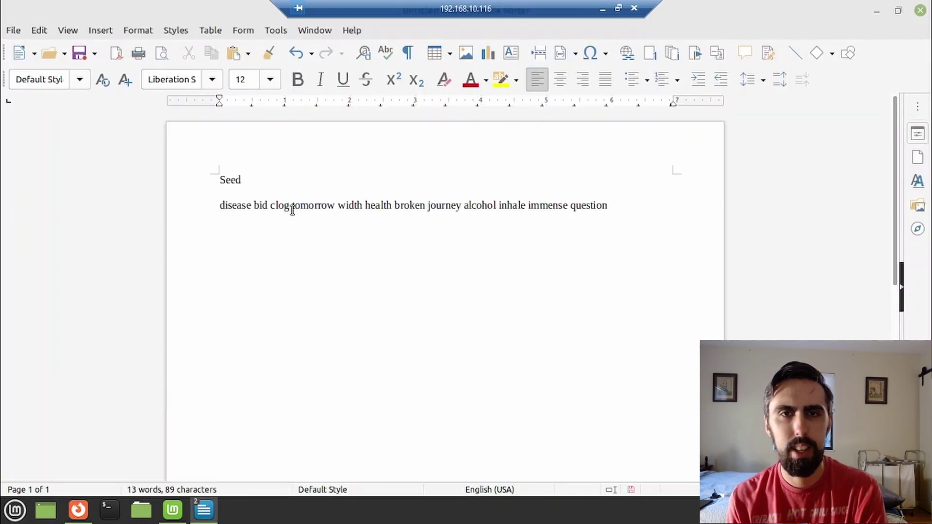
triple_click(291, 206)
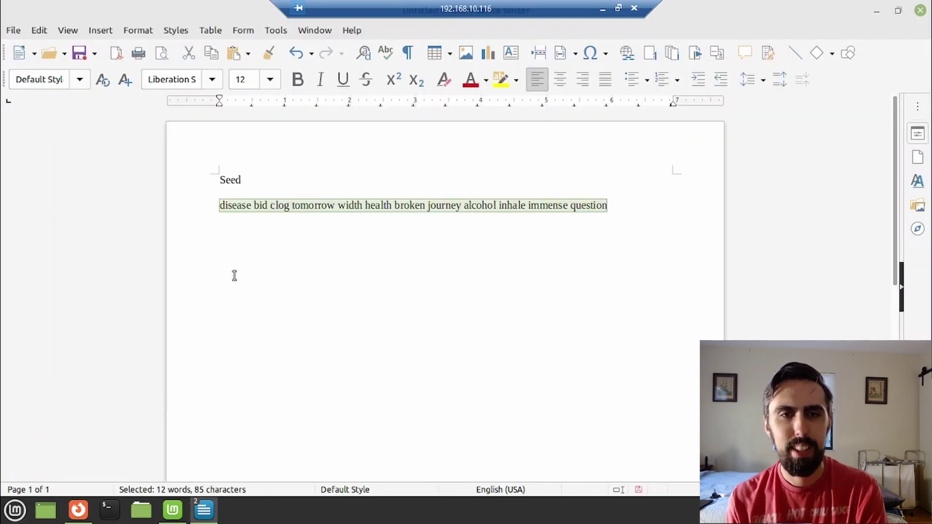
left_click(85, 512)
Paste the seed phrase into Profile 1's Mnemonics field.
left_click(231, 393)
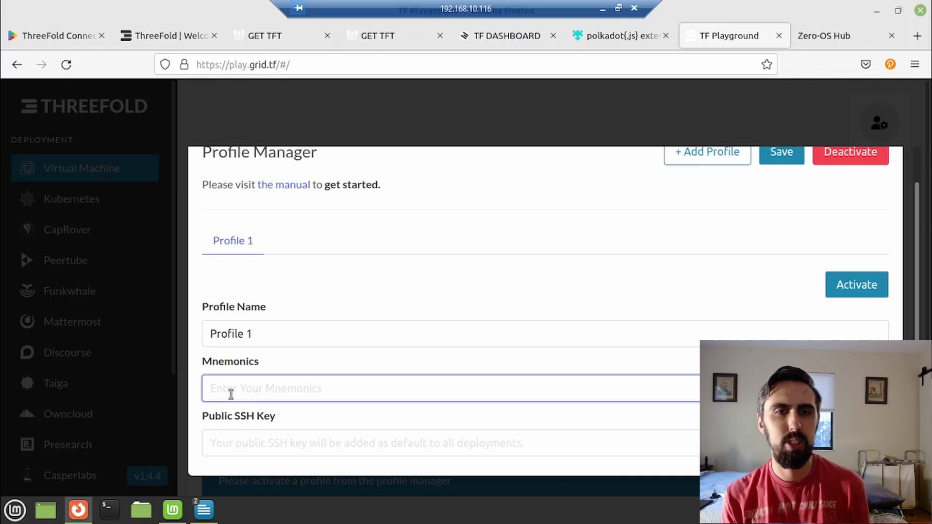
key("ctrl+v")
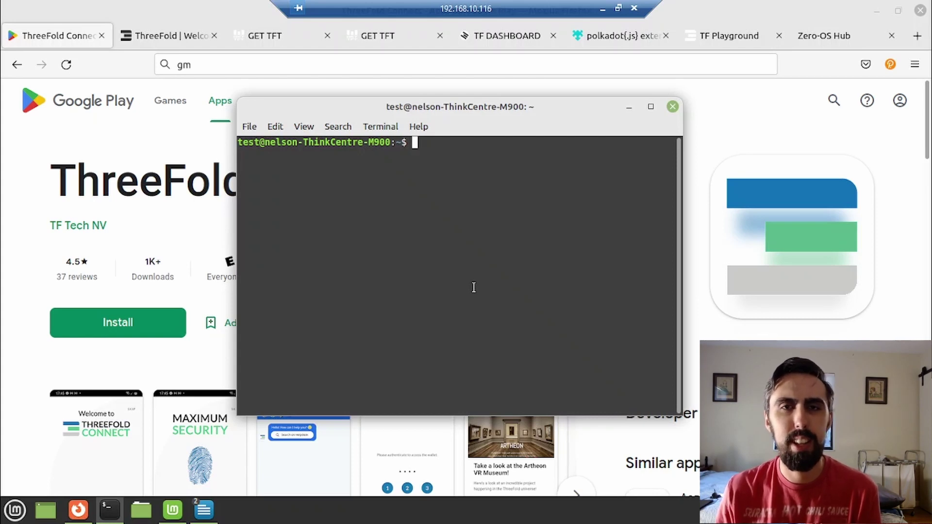
Generate an ed25519 SSH key pair with an e-mail comment, default location and no passphrase.
type("ssh-")
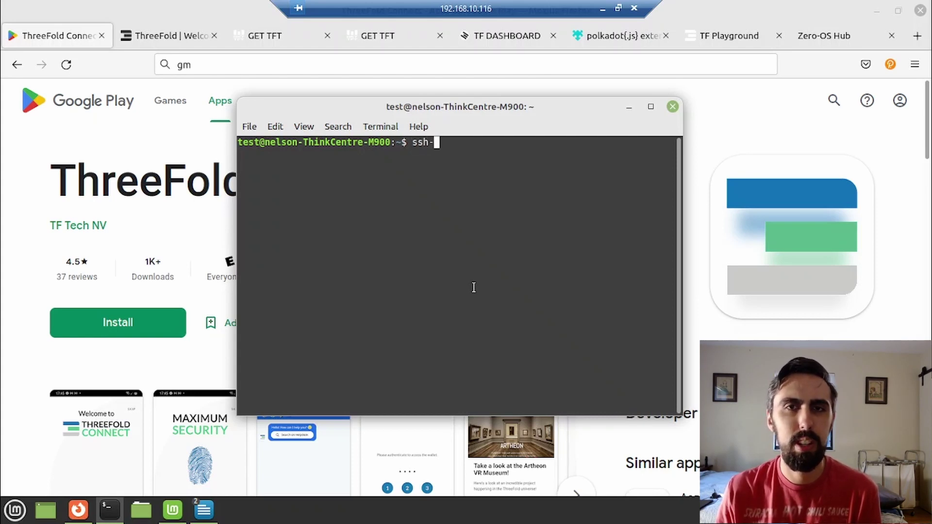
type("keygen")
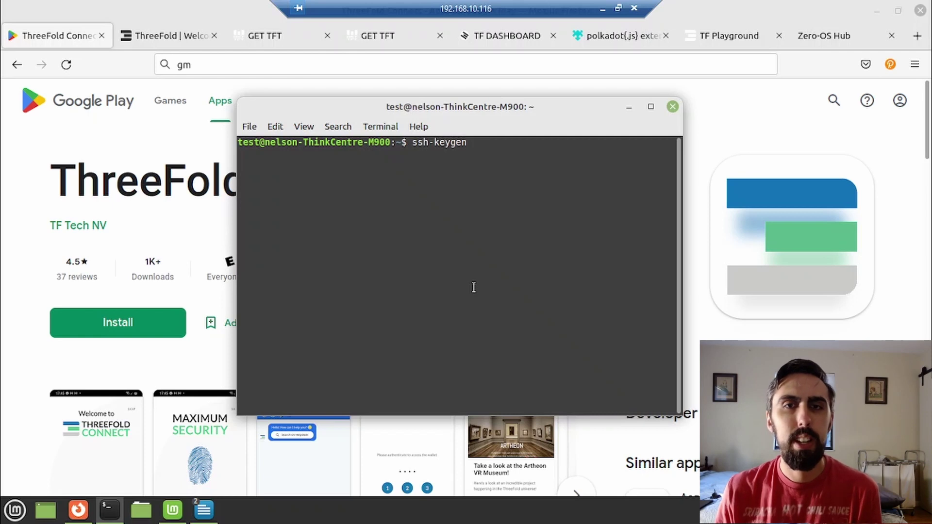
type(" -t")
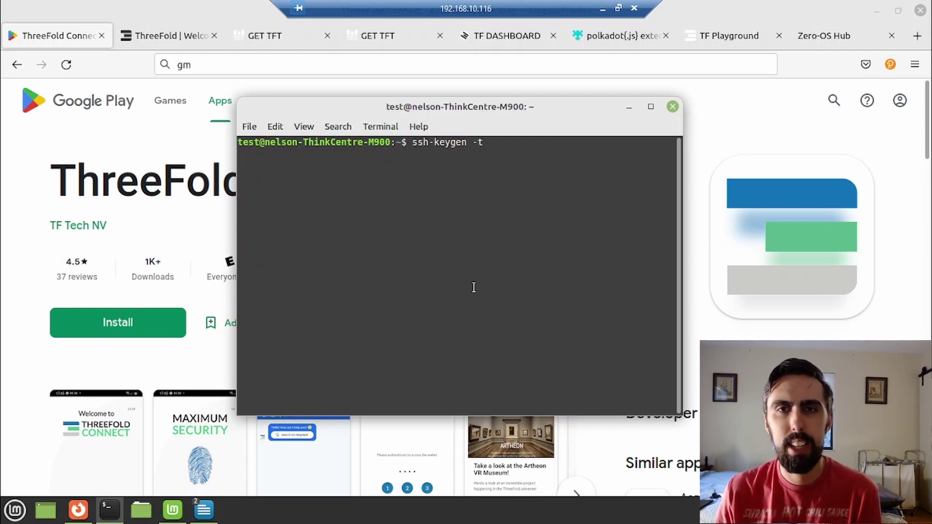
type(" ed")
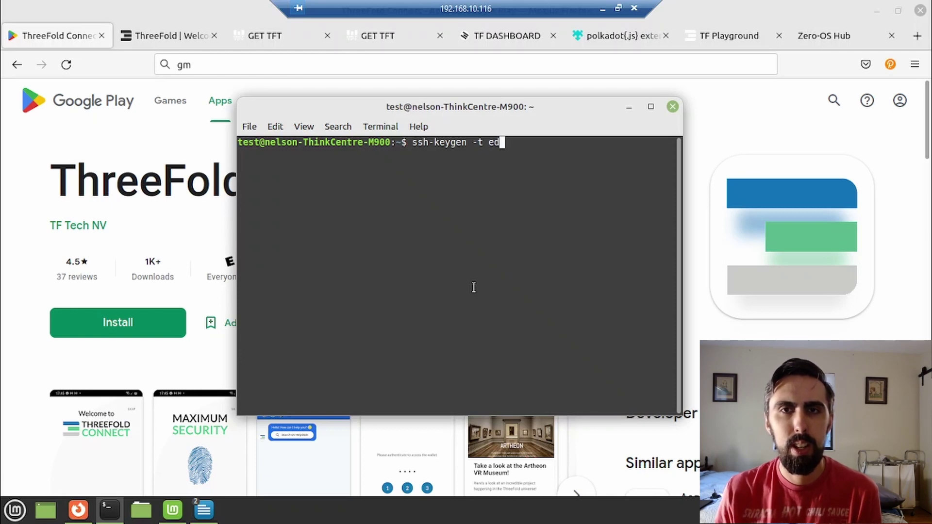
type("2")
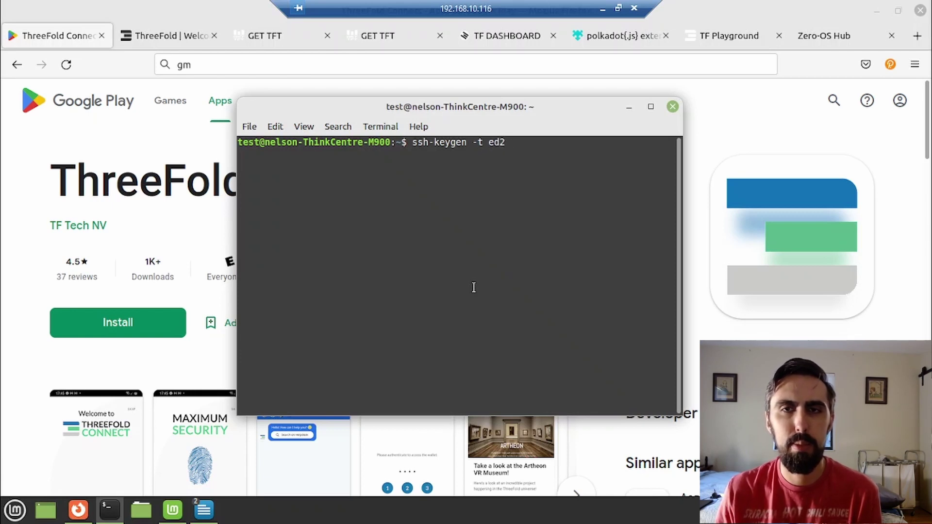
type("5519")
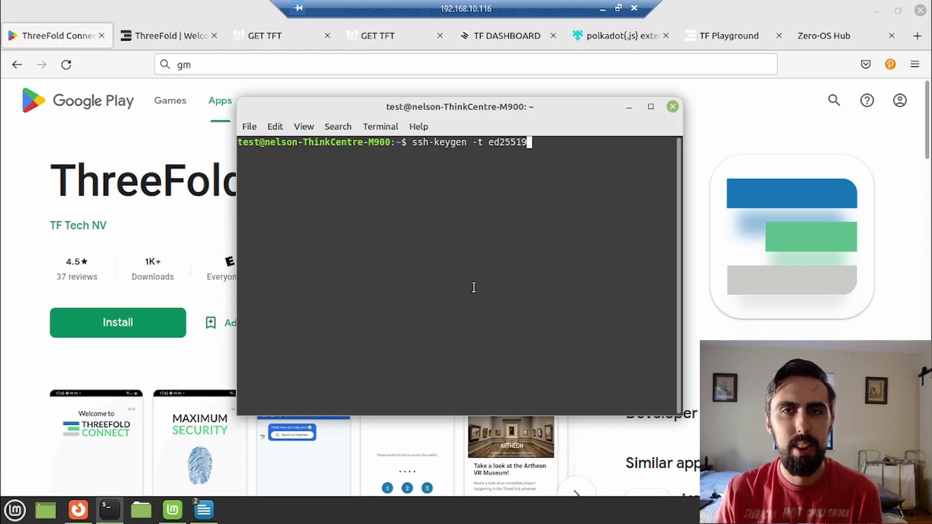
type(" -C")
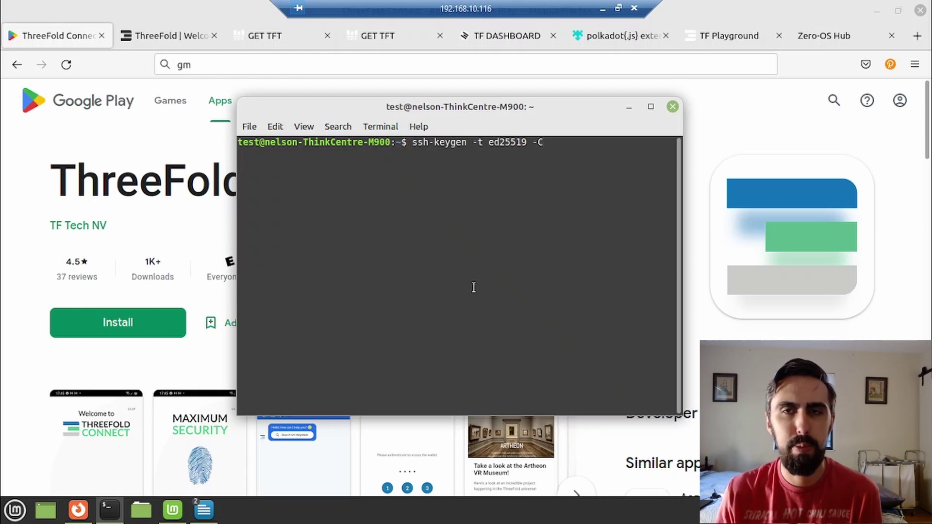
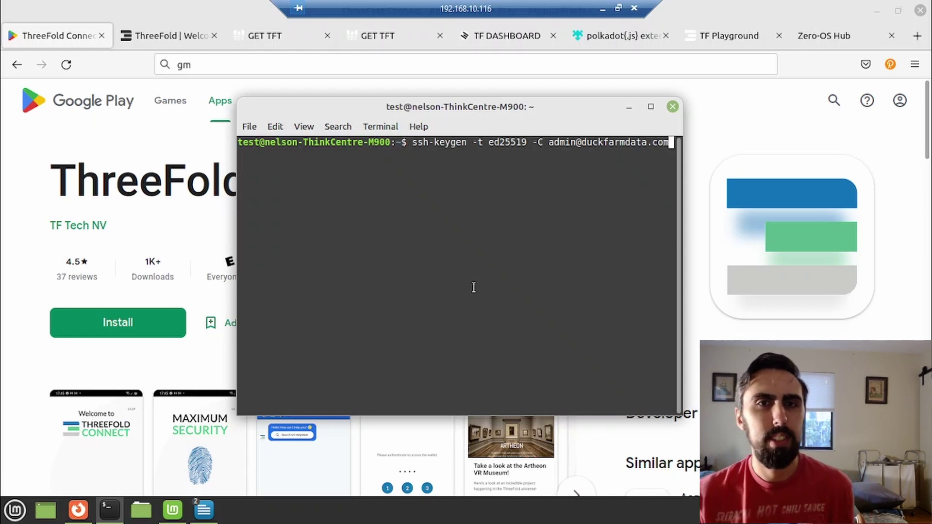
key("Return")
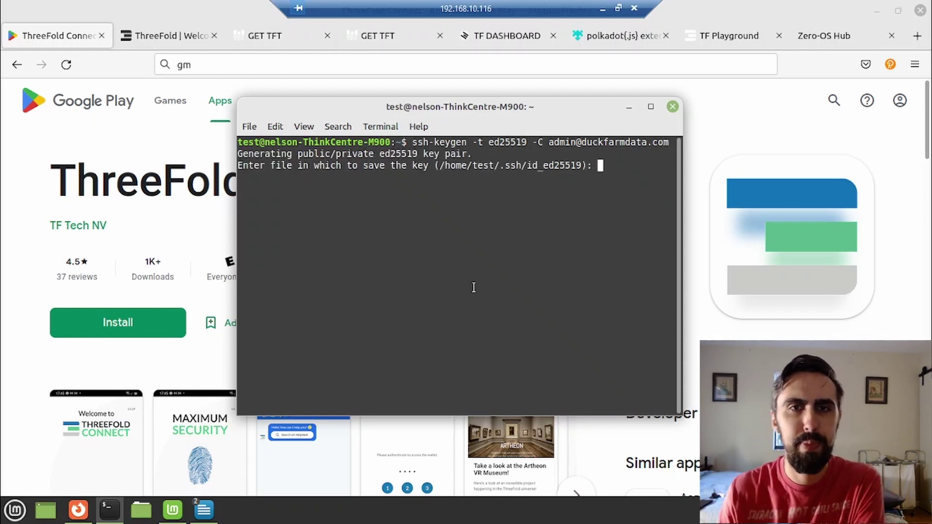
key("Return")
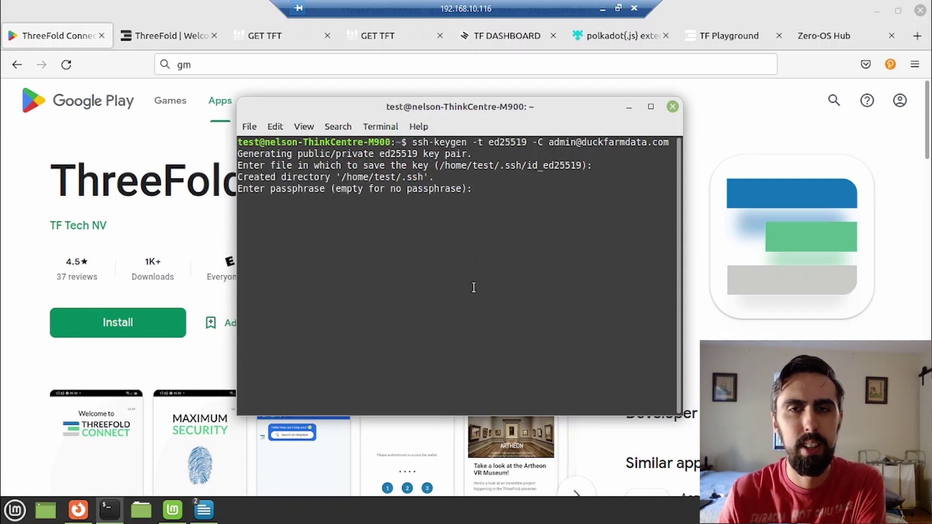
key("Return")
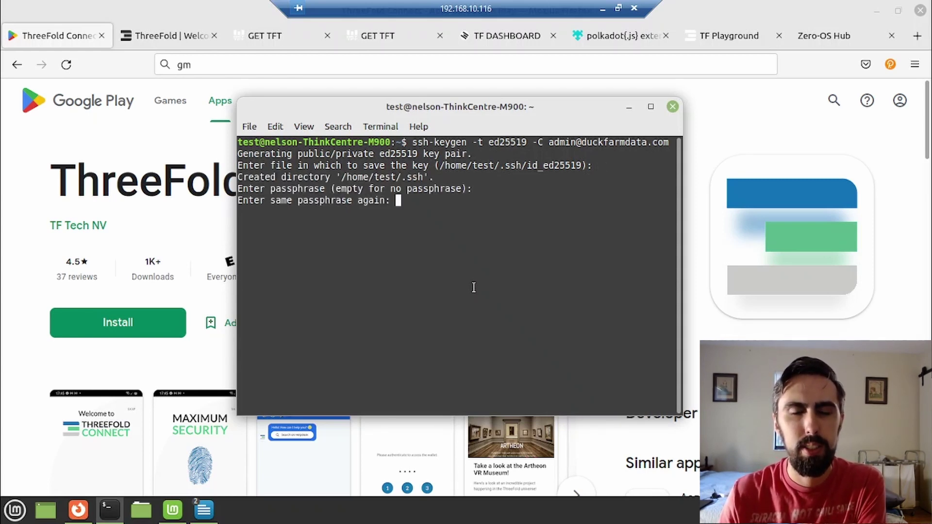
key("Return")
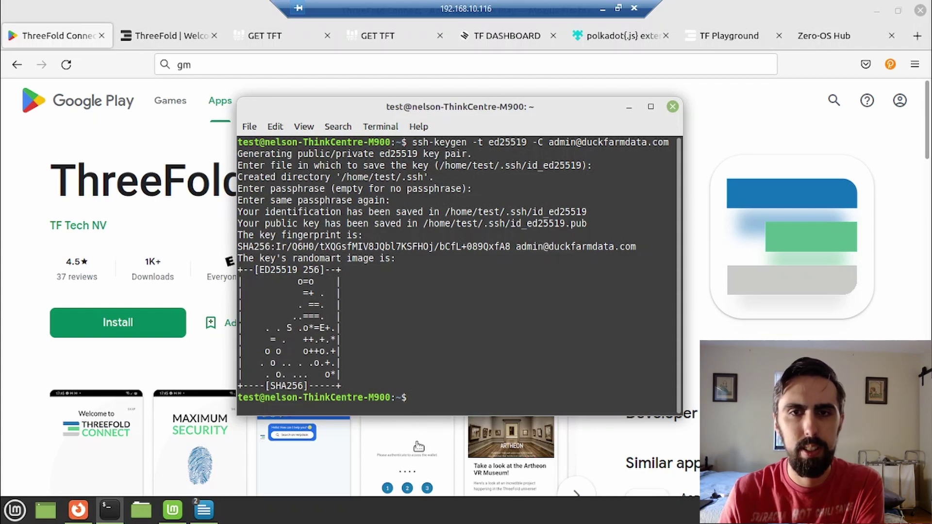
List /home/test/.ssh to confirm both key files, then open id_ed25519.pub with swriter.
type("cd /hom")
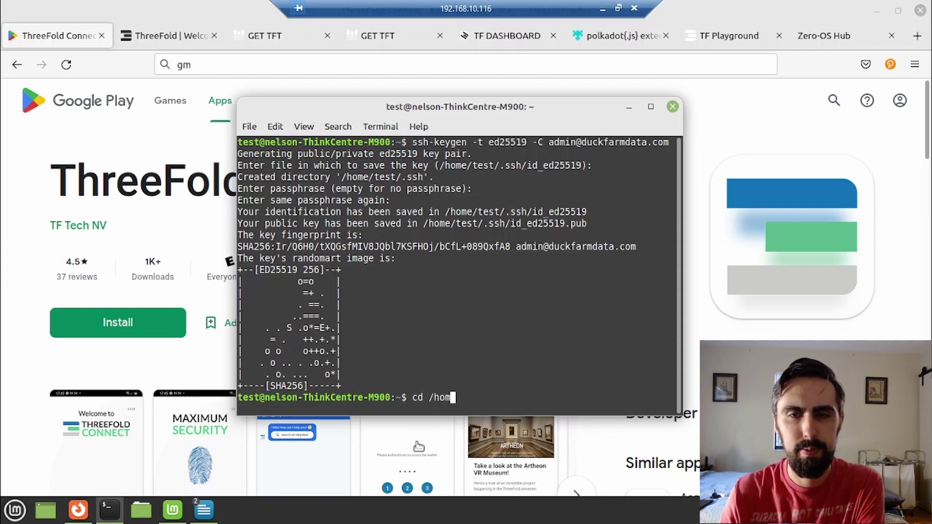
type("e/test/")
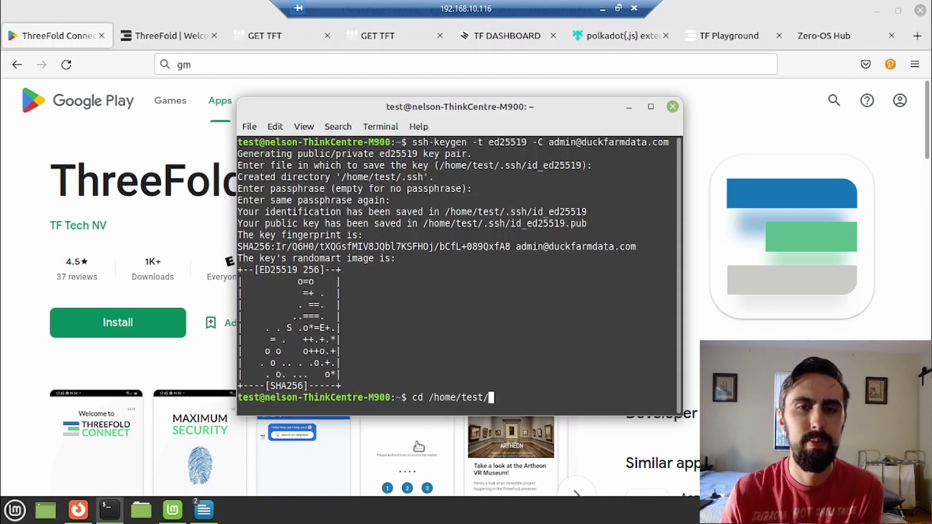
type(".ssh")
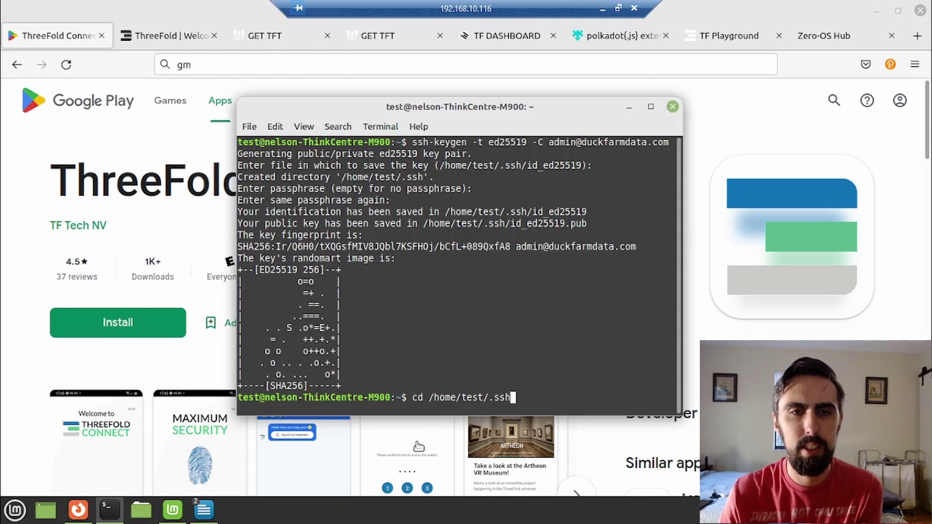
key("Return")
type("ls")
key("Return")
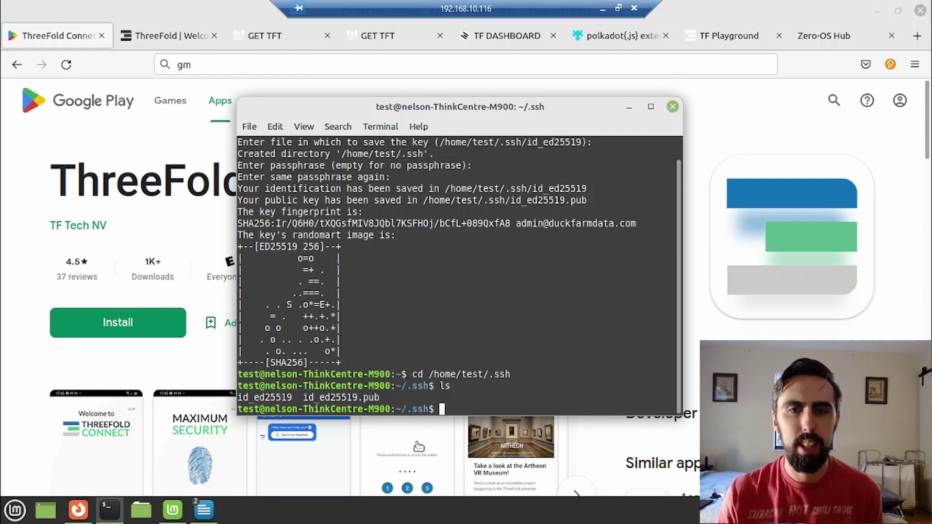
type("swriter")
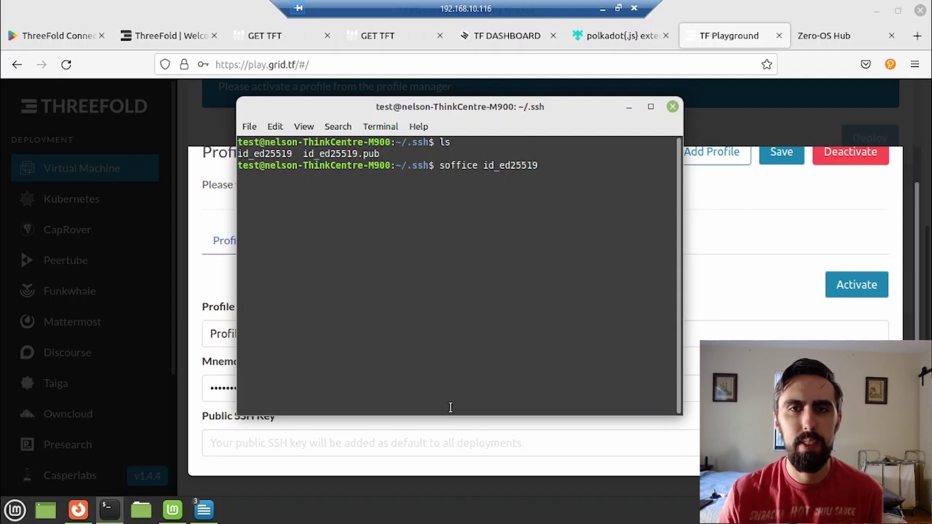
type(".")
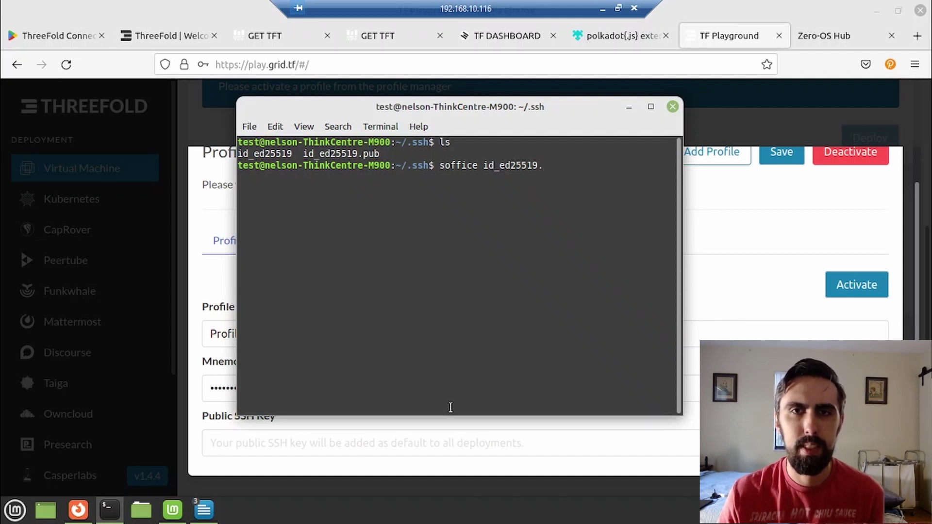
type("pub")
Copy the whole ssh-ed25519 public key from id_ed25519.pub in Writer and return to Firefox.
key("Return")
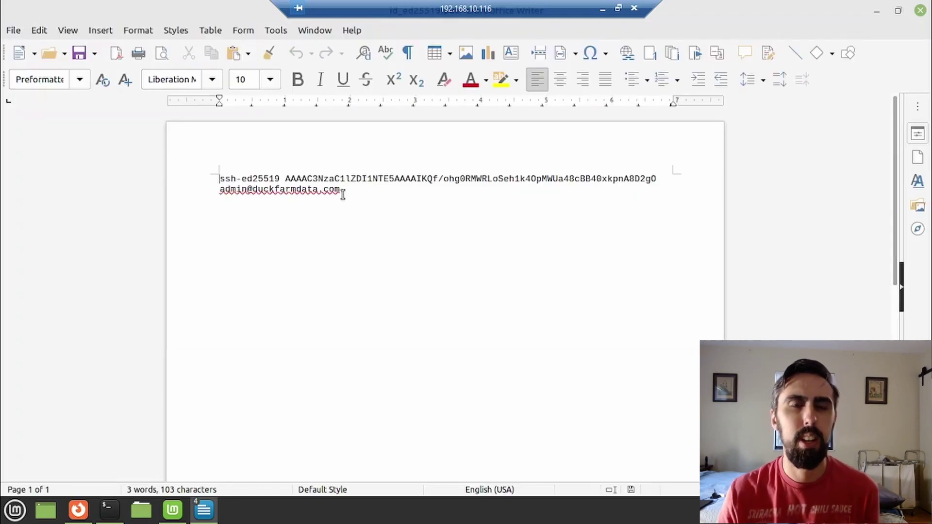
left_click_drag(340, 189, 223, 178)
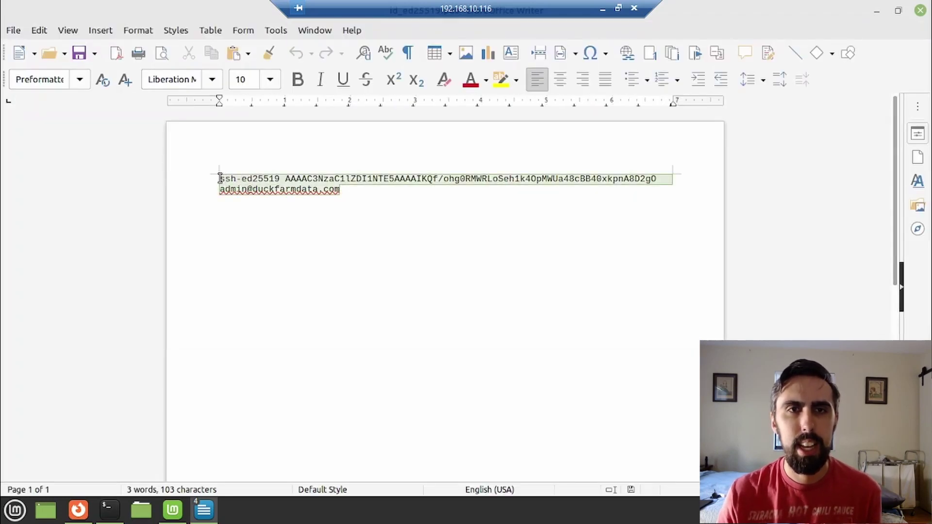
right_click(220, 178)
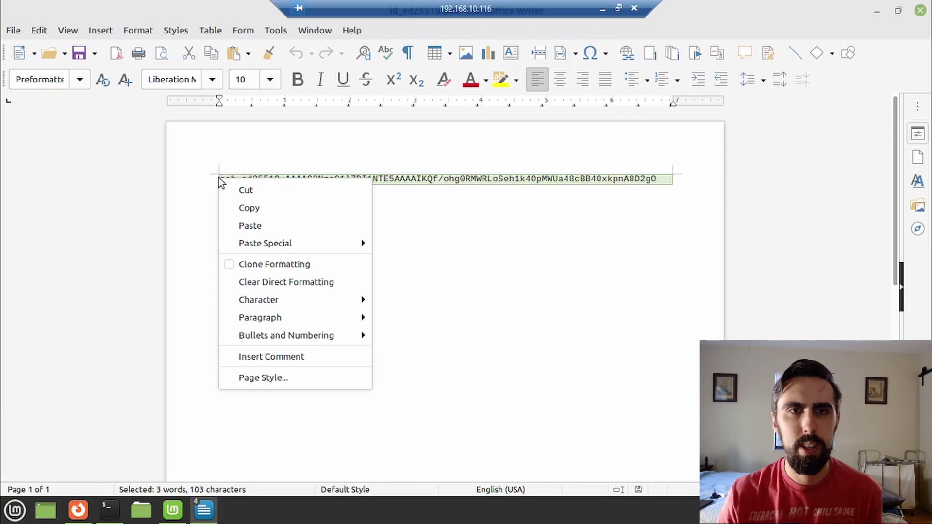
left_click(240, 208)
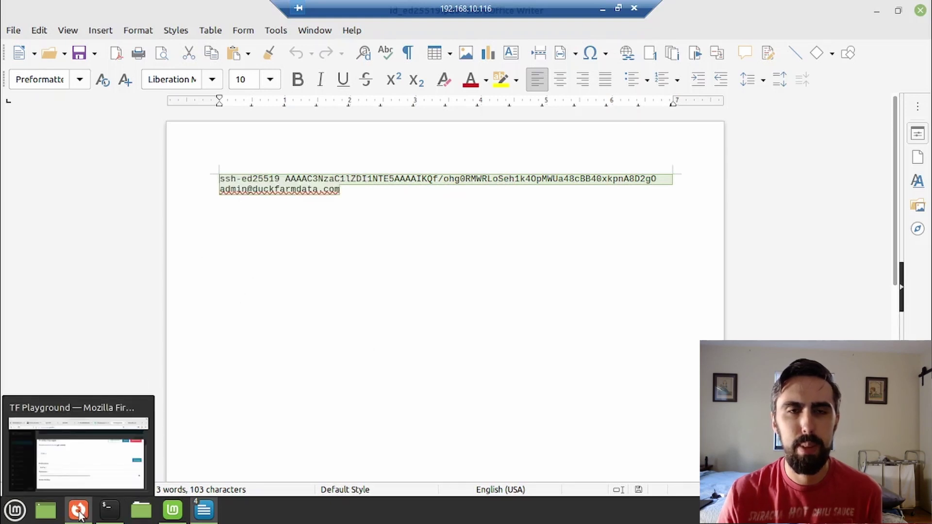
left_click(78, 510)
Paste the ssh-ed25519 public key into Profile 1's Public SSH Key field.
left_click(285, 439)
right_click(285, 439)
left_click(333, 355)
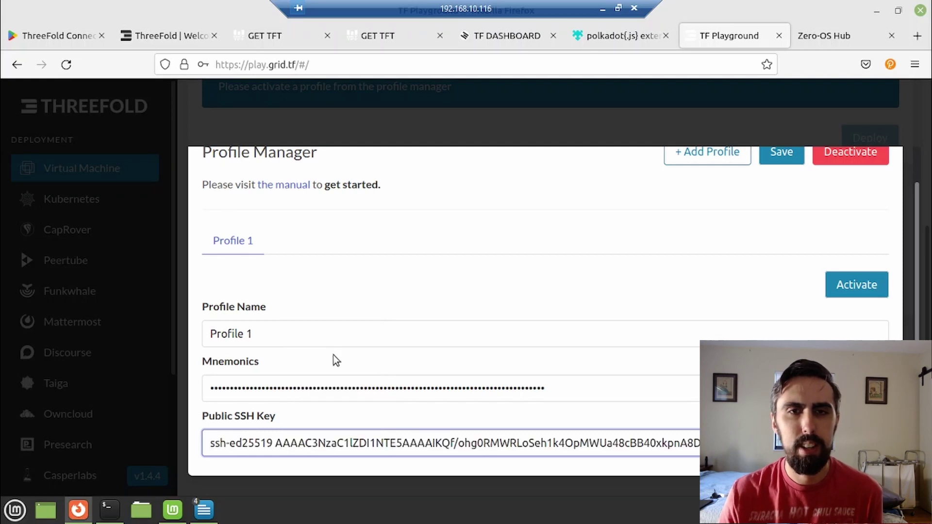
Activate and save Profile 1, then look over the empty VM deployment list.
scroll(593, 316, "up", 1)
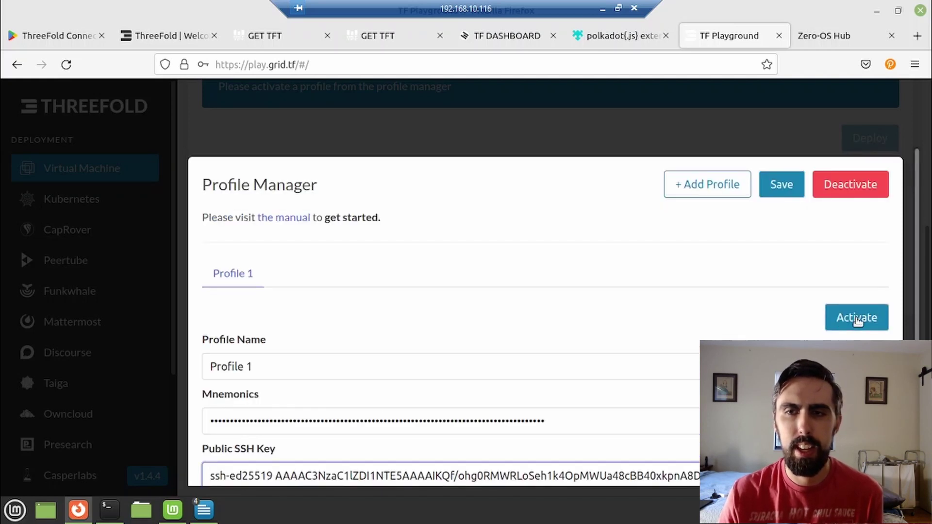
left_click(857, 320)
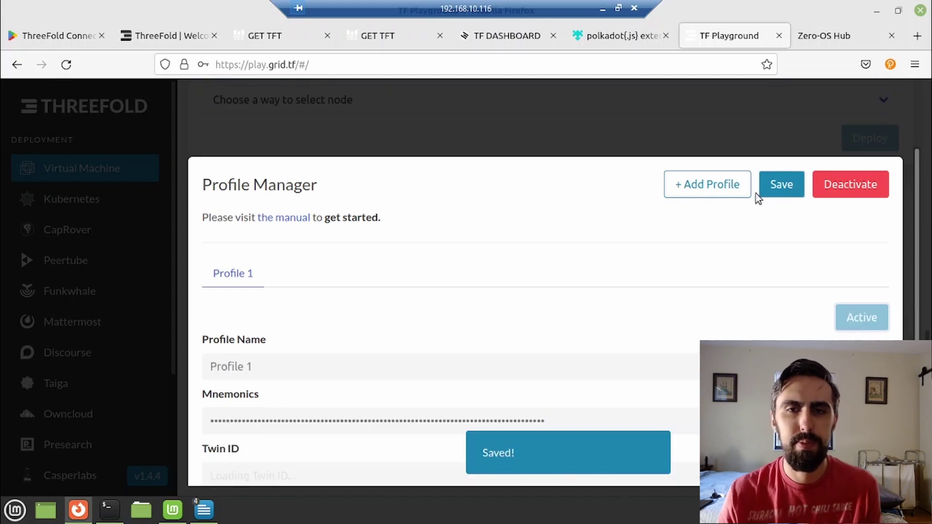
left_click(774, 184)
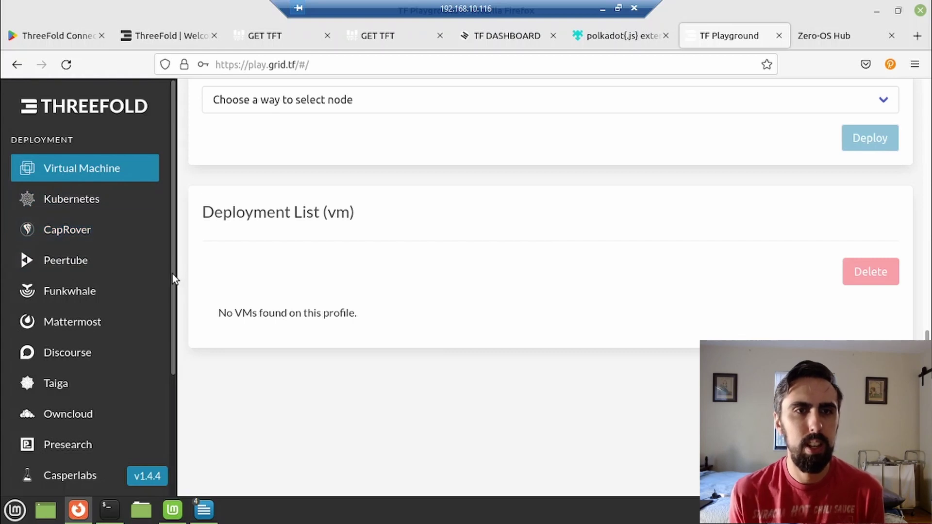
left_click_drag(171, 276, 171, 342)
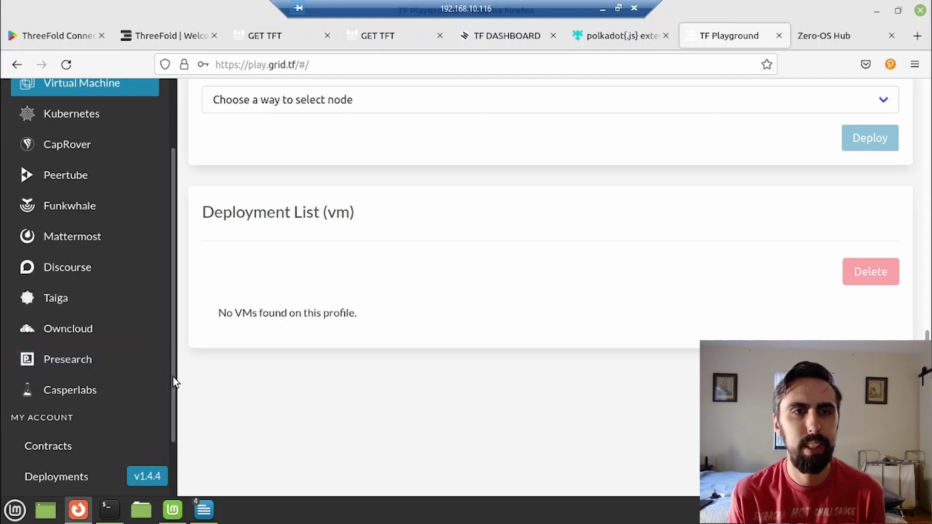
left_click_drag(171, 384, 172, 442)
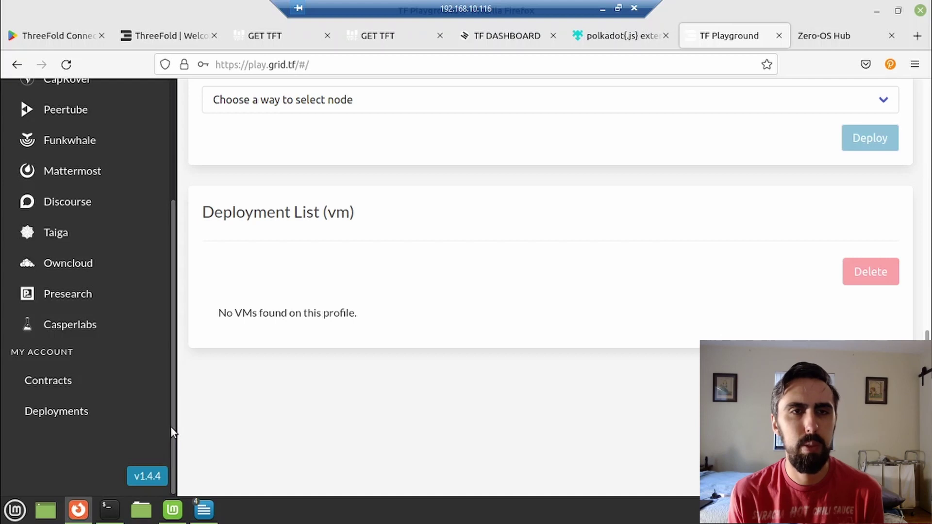
left_click_drag(172, 415, 171, 220)
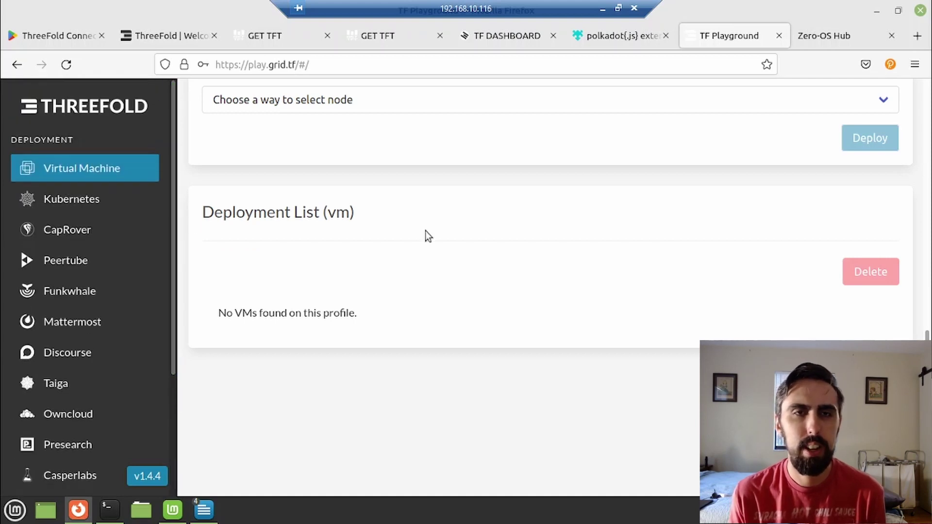
Switch the VM image to Other and select the default ubuntu-20.04 FList URL for replacement.
scroll(517, 250, "up", 10)
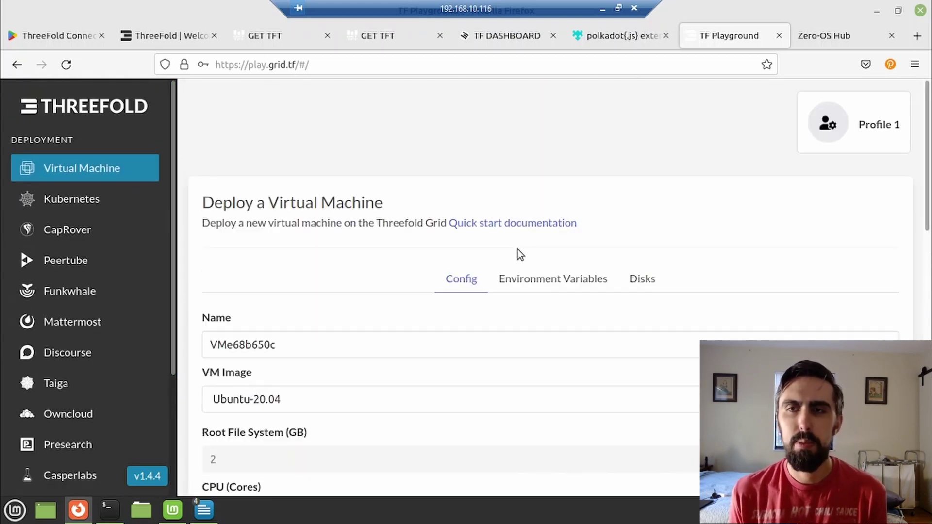
scroll(415, 246, "down", 2)
scroll(412, 313, "down", 2)
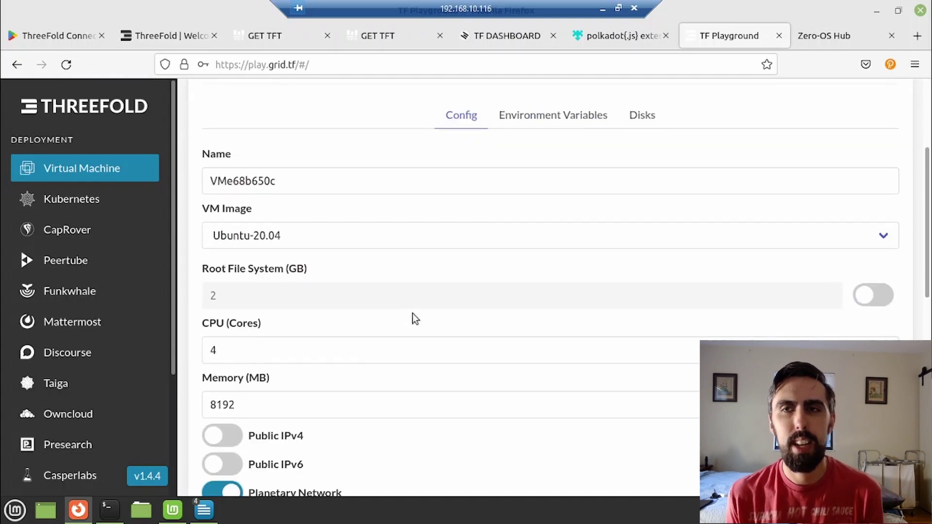
left_click(487, 241)
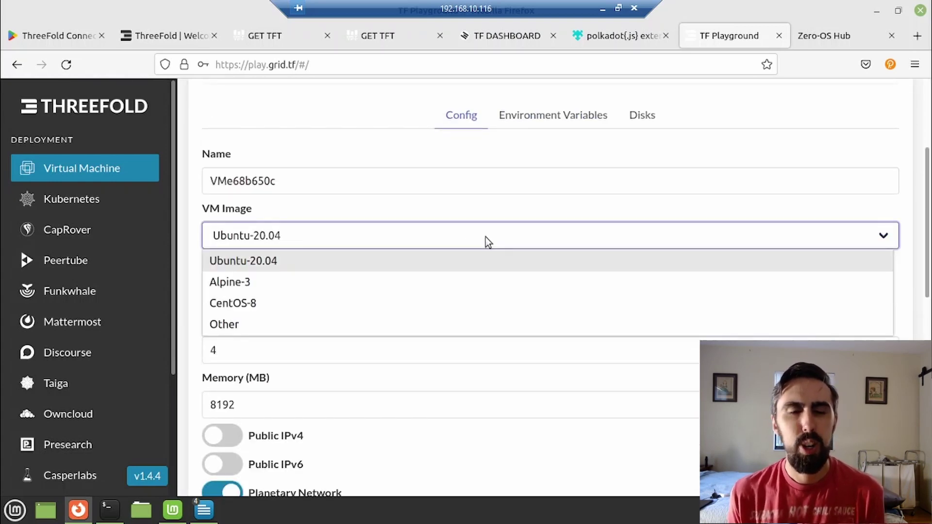
left_click(399, 327)
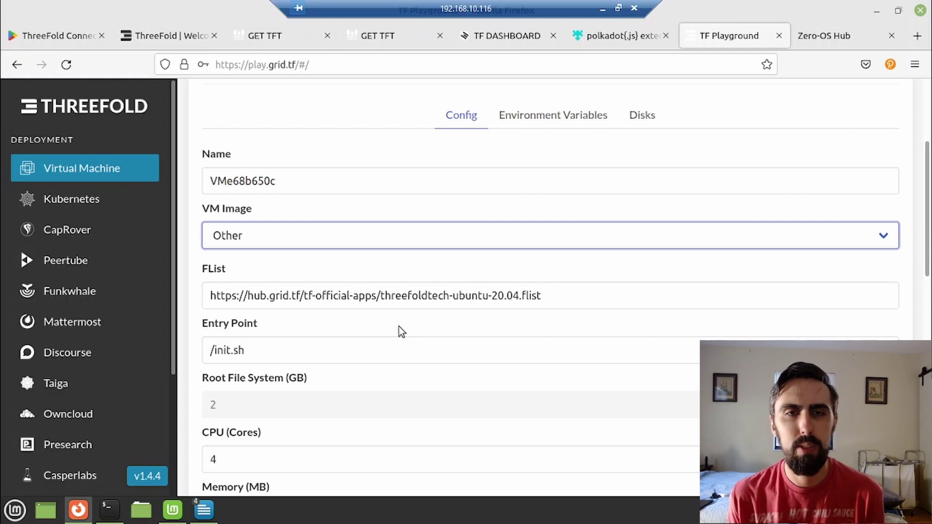
left_click(417, 293)
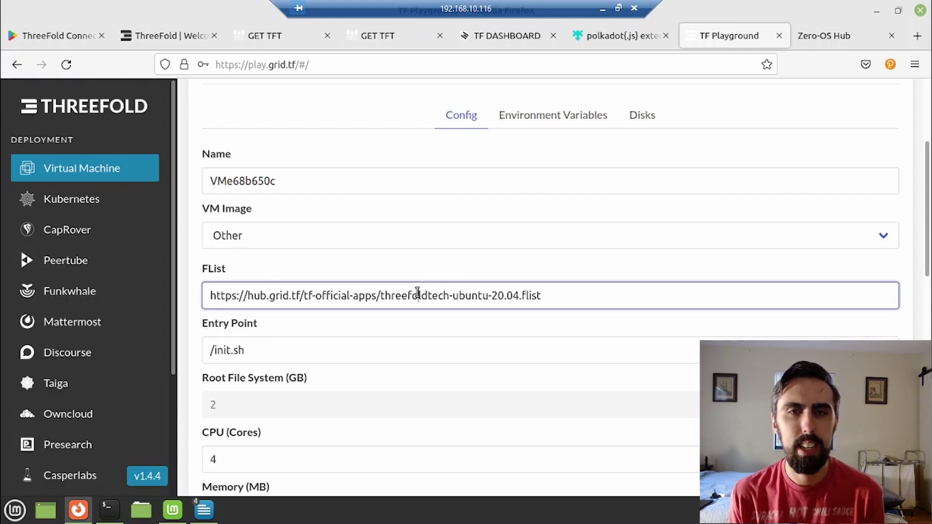
key("ctrl+a")
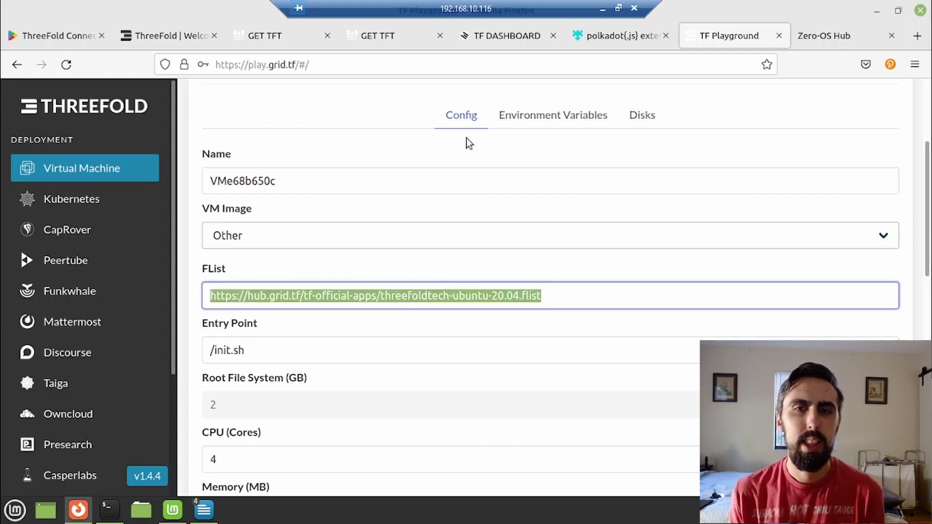
In Zero-OS Hub, open tf-official-vms and the azmy.3bot/ubuntu-20.04-lts.flist details page.
left_click(814, 35)
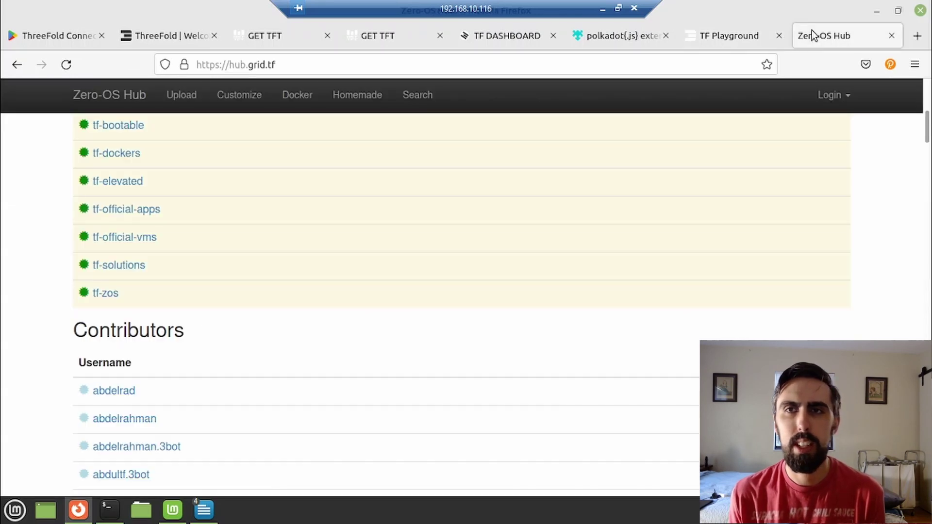
left_click(143, 239)
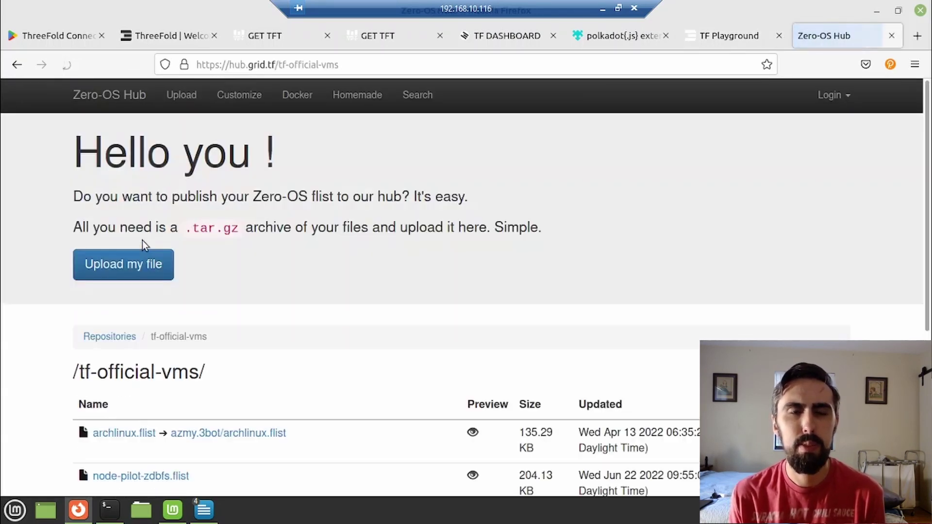
scroll(3, 372, "down", 5)
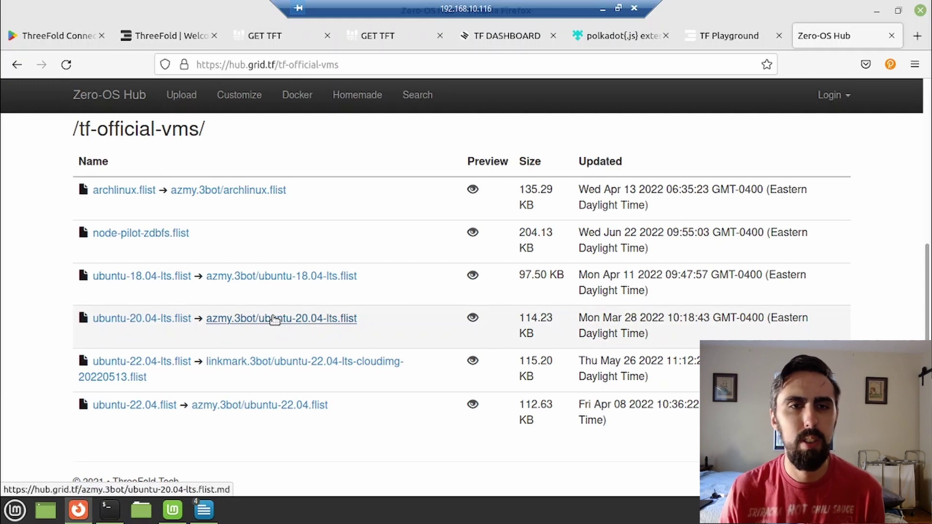
left_click(274, 319)
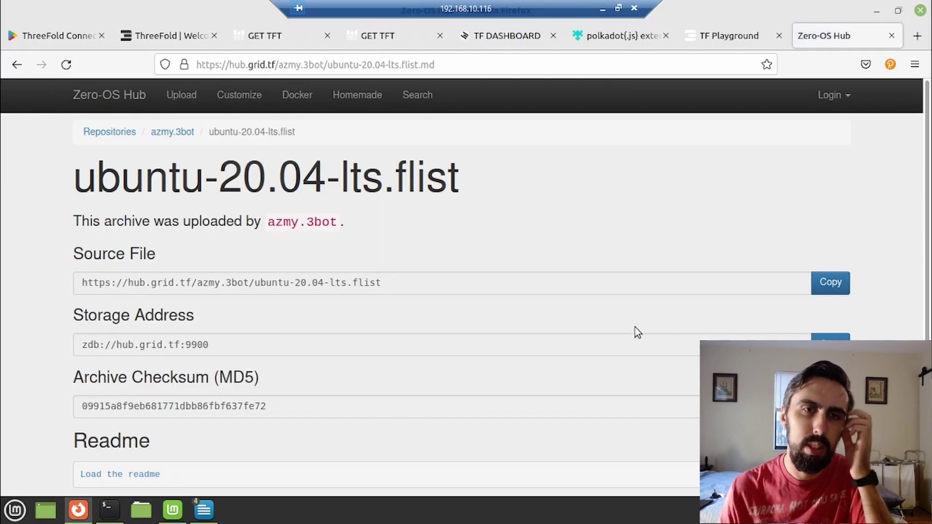
Copy the flist's Source File URL and paste it over the FList field's old URL.
left_click(839, 286)
key("ctrl+Page_Up")
key("ctrl+v")
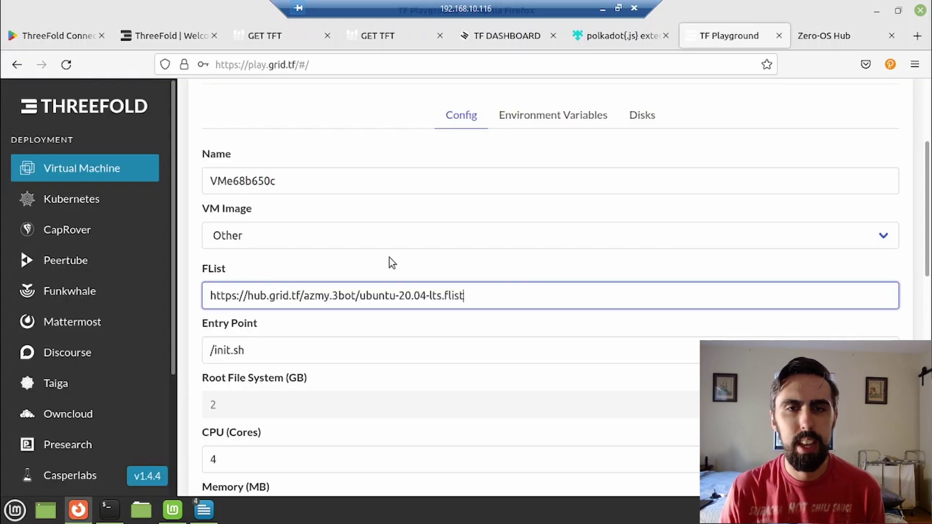
left_click(390, 258)
scroll(391, 259, "down", 2)
scroll(390, 259, "down", 5)
scroll(390, 260, "up", 5)
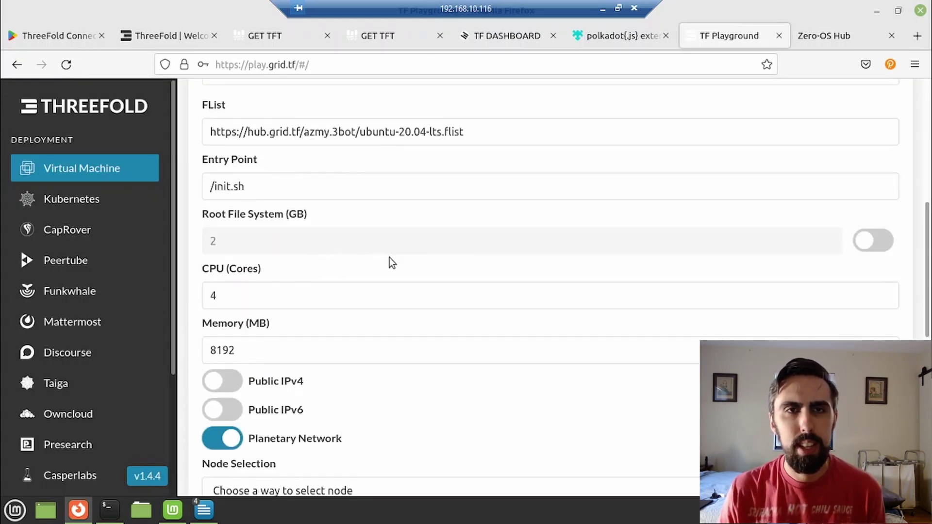
left_click(422, 300)
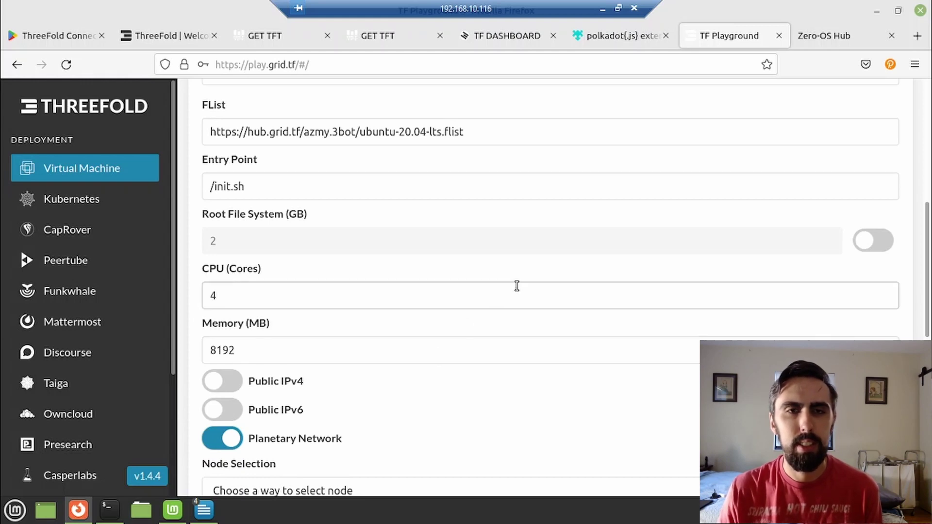
scroll(516, 287, "up", 6)
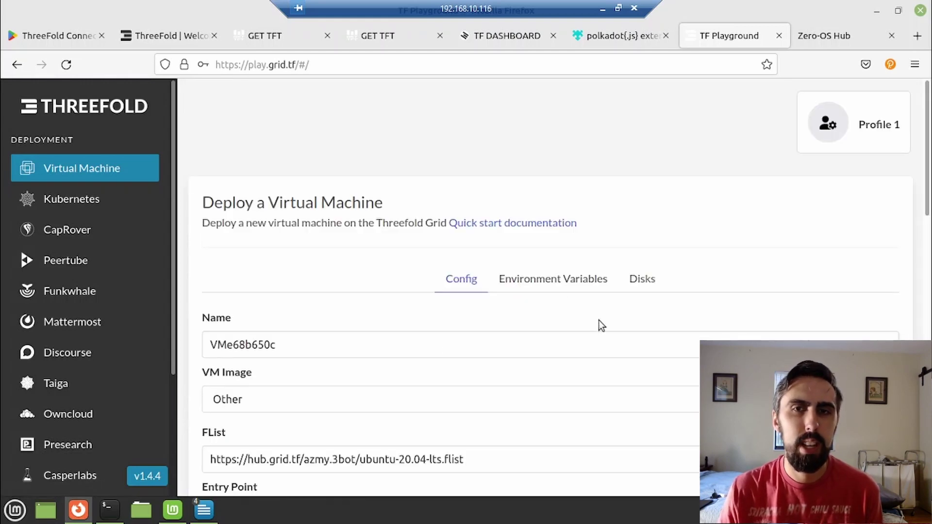
Add a 50 GB disk to the VM in the Disks settings.
left_click(649, 282)
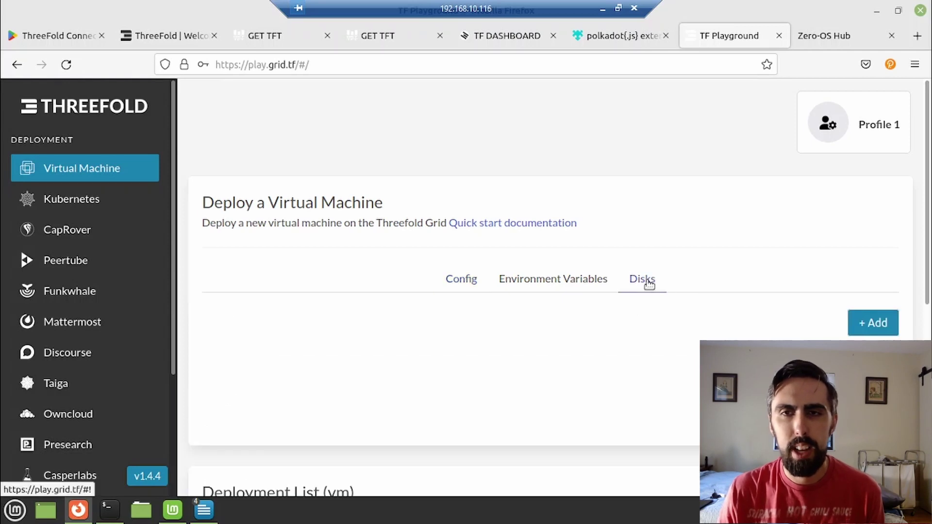
left_click(861, 332)
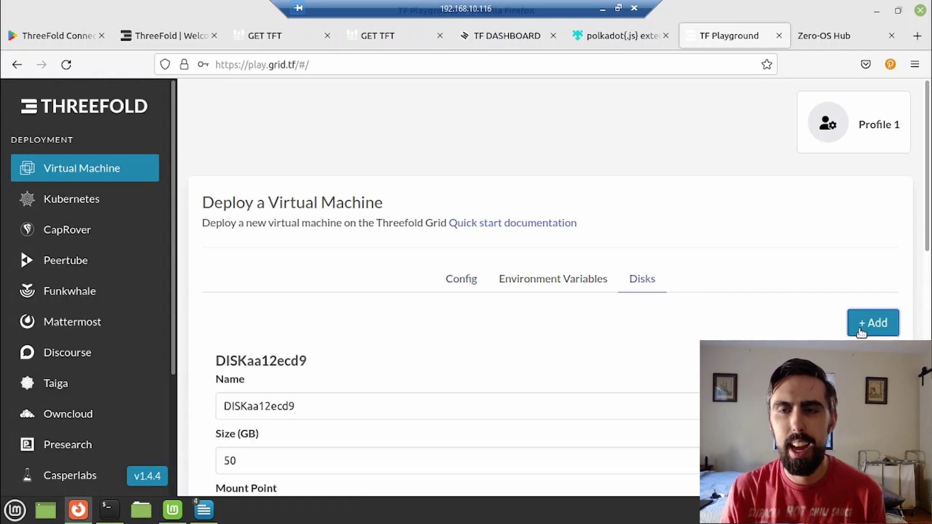
scroll(673, 359, "down", 10)
scroll(674, 360, "up", 10)
Back in Config, turn off Planetary Network and turn on Public IPv4.
left_click(451, 165)
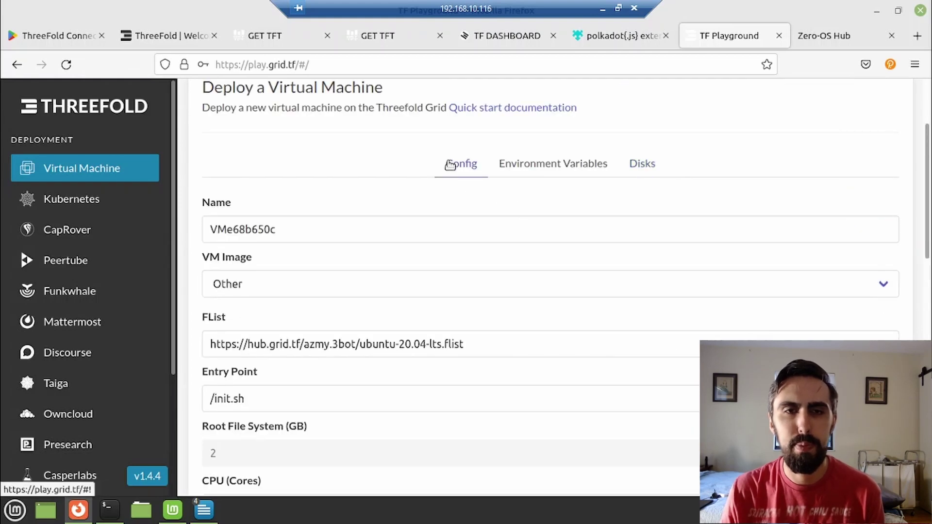
scroll(440, 217, "down", 5)
scroll(439, 214, "down", 5)
scroll(310, 193, "up", 7)
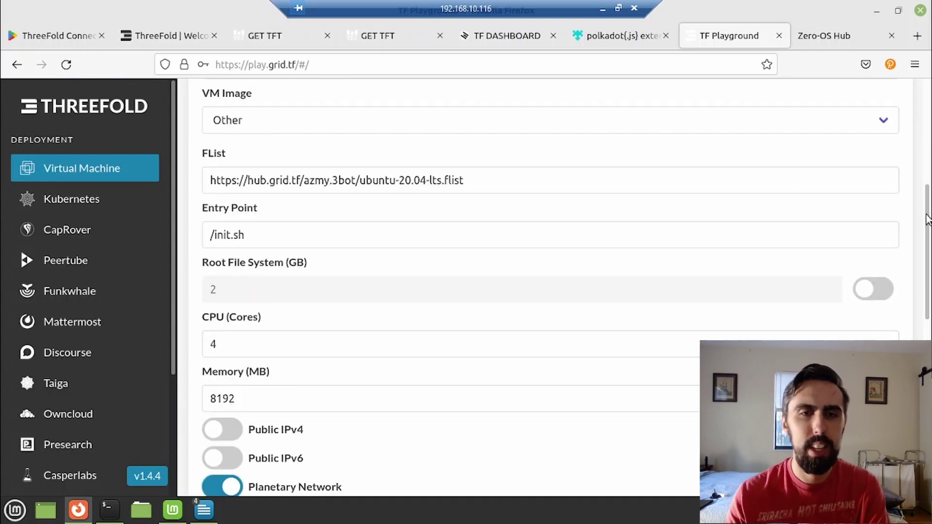
scroll(928, 238, "down", 1)
scroll(928, 238, "down", 1)
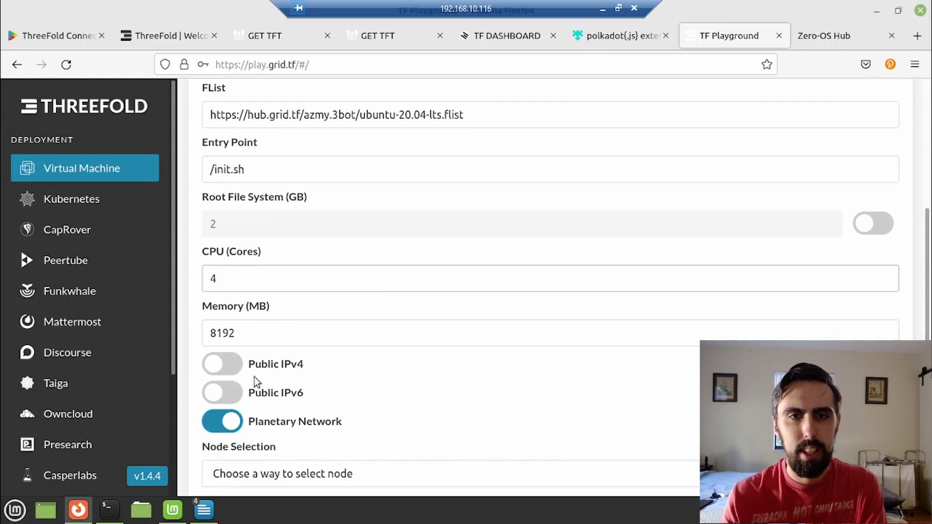
left_click(219, 427)
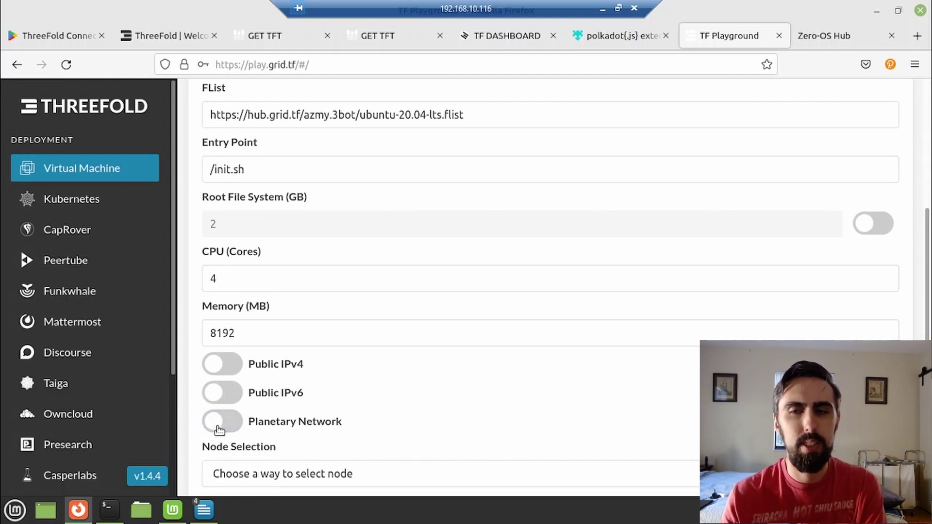
left_click(228, 366)
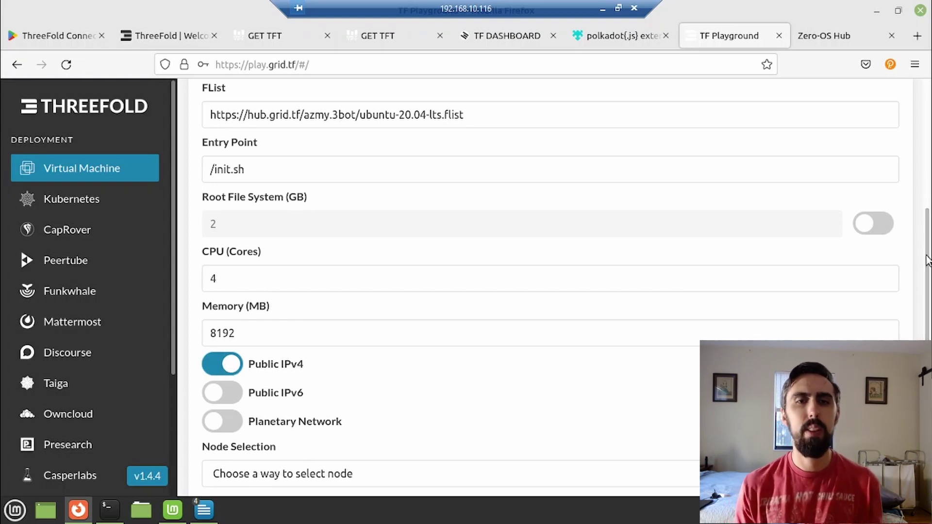
Check the Farm and Country dropdowns, leaving both unchanged.
left_click_drag(927, 260, 925, 340)
left_click(797, 312)
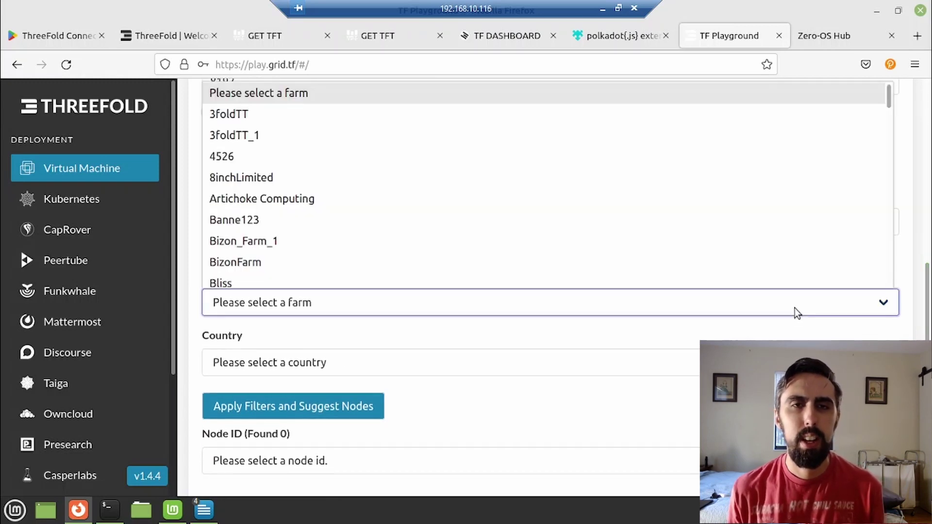
left_click(796, 312)
left_click(776, 363)
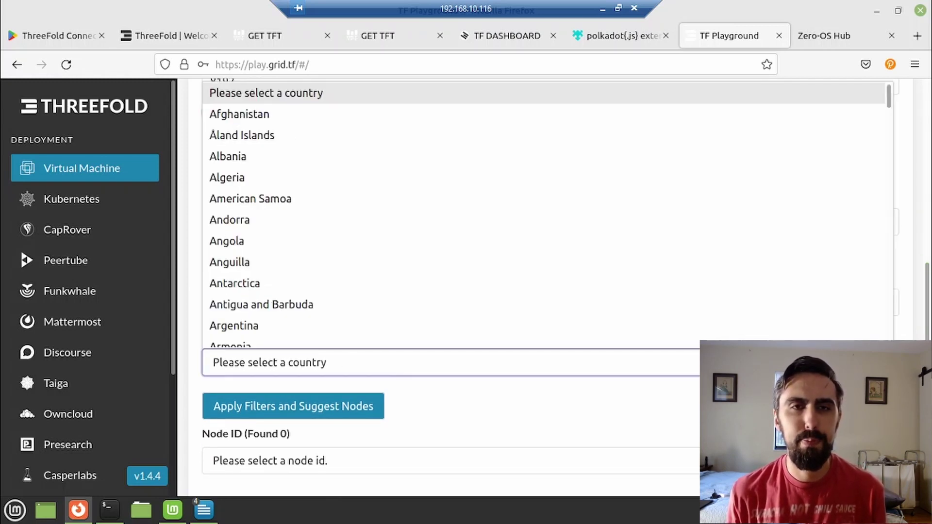
key("Escape")
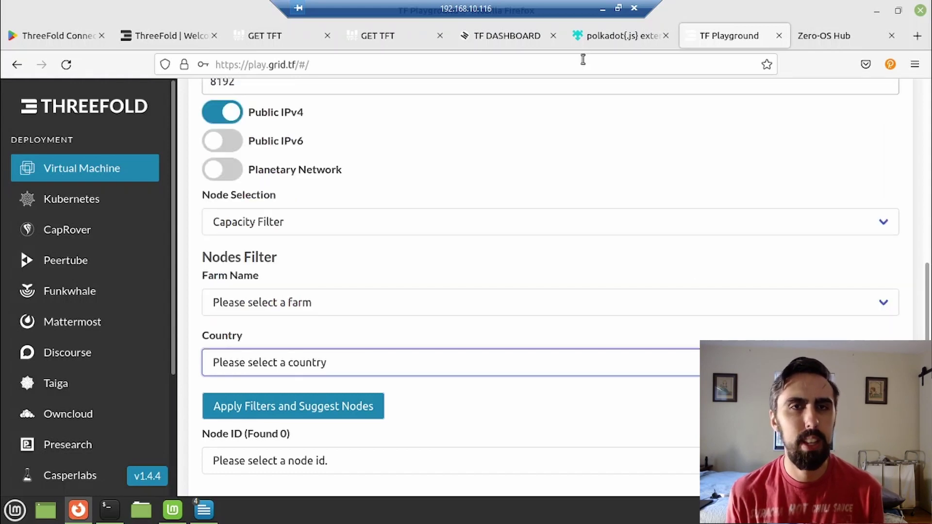
Open the Explorer's Nodes list in the ThreeFold Dashboard and look through its column filter list.
left_click(517, 39)
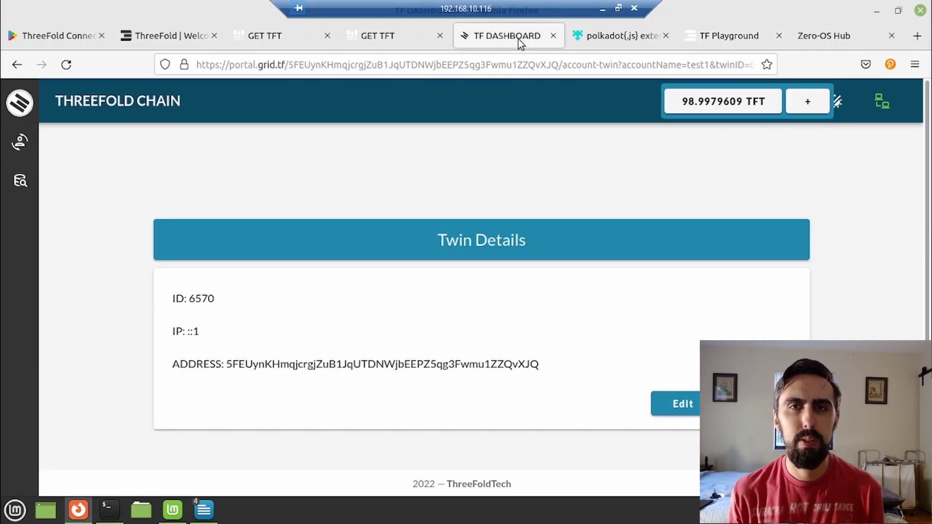
left_click(23, 181)
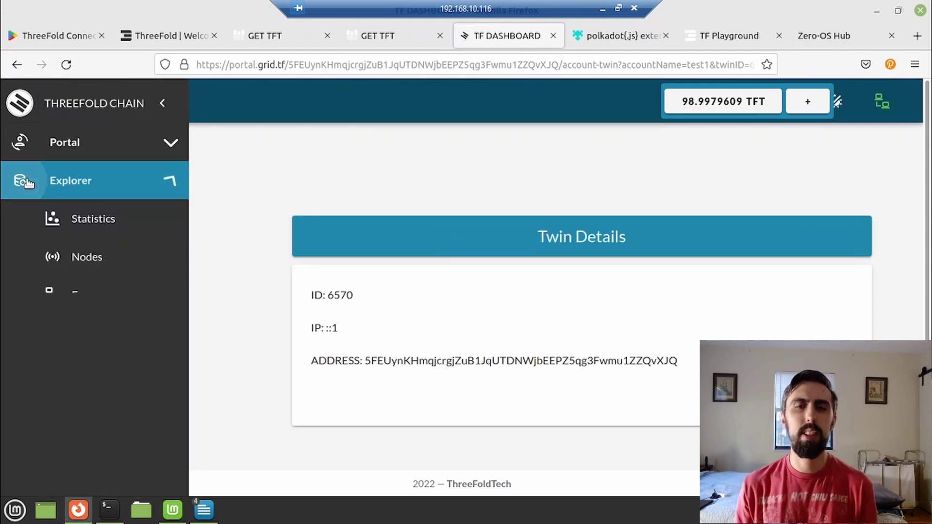
left_click(90, 263)
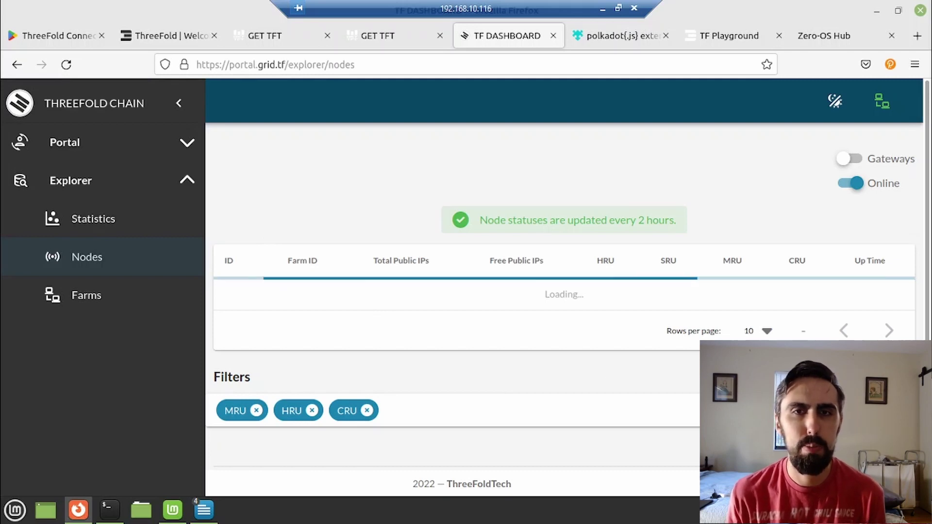
left_click(389, 411)
scroll(554, 291, "down", 2)
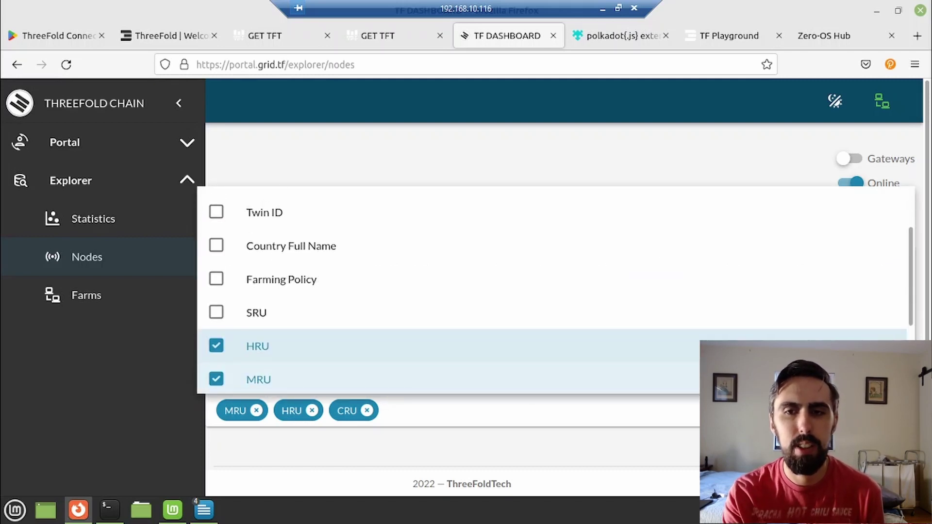
key("Escape")
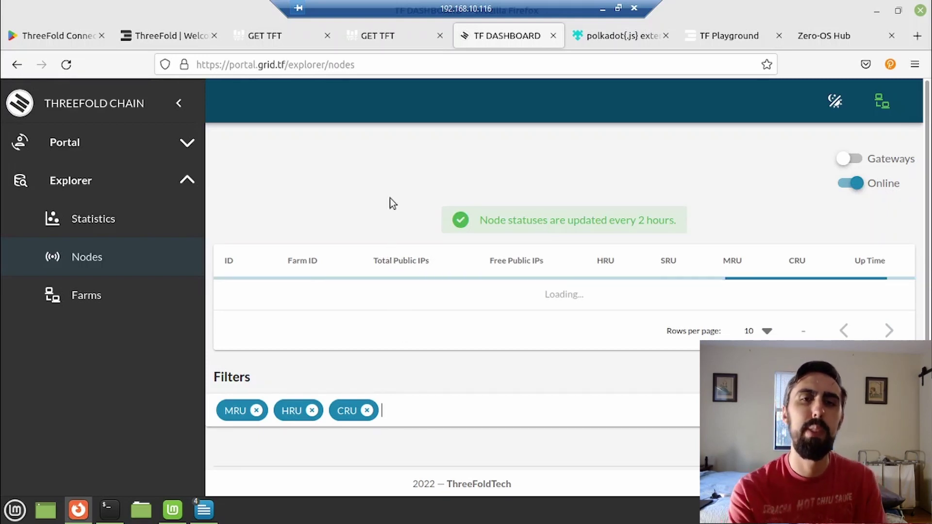
Deploy the VM on manually chosen node 1983, which fails requiring at least 2 TFT.
left_click(727, 36)
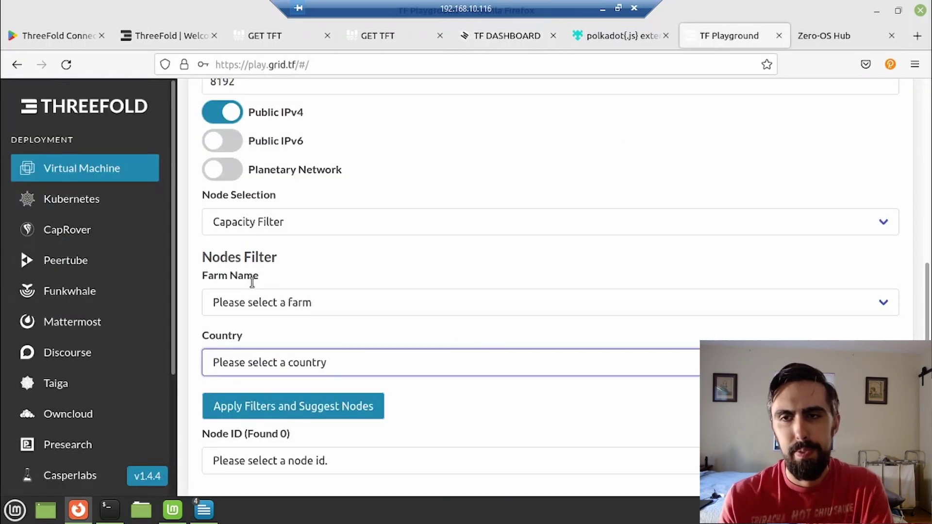
left_click(321, 211)
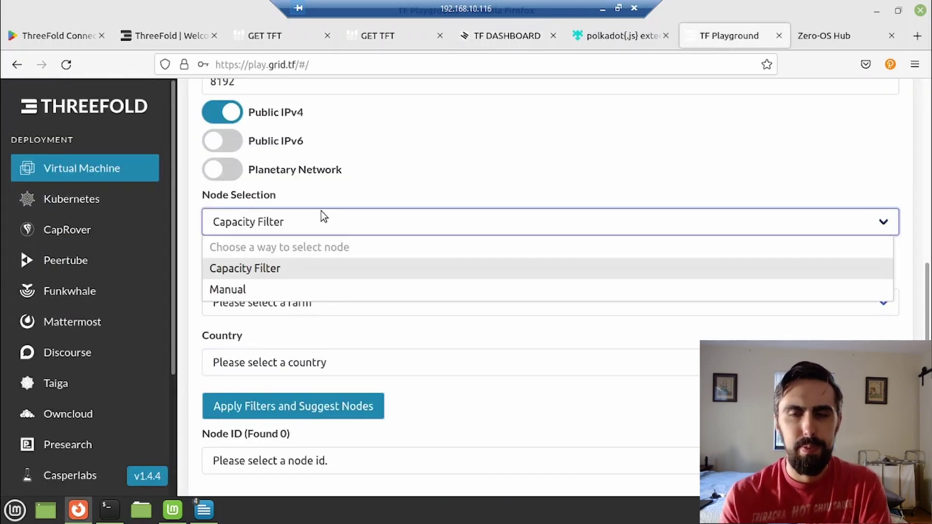
left_click(302, 290)
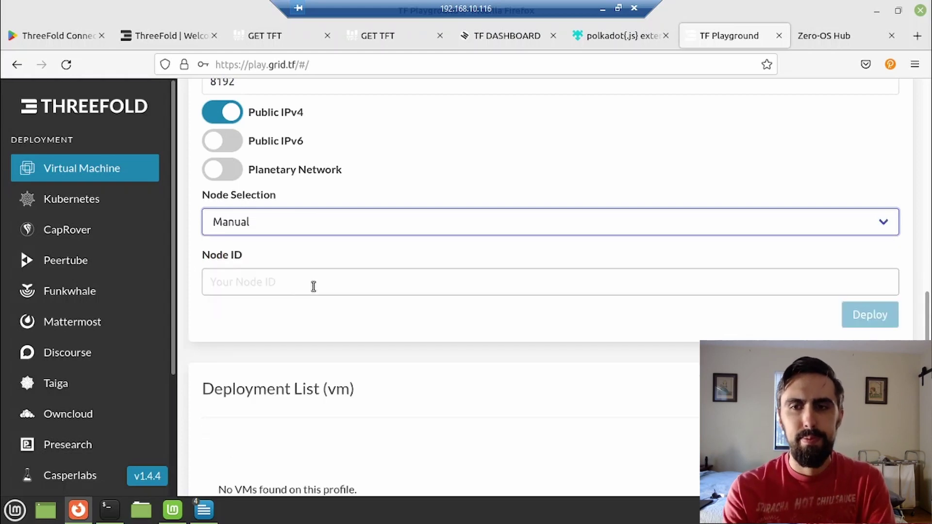
left_click(314, 287)
type("1983")
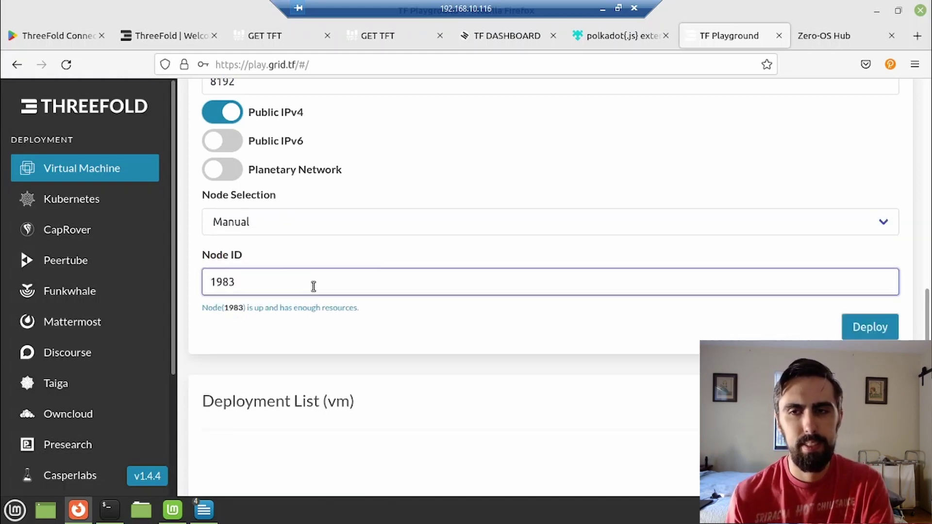
key("Return")
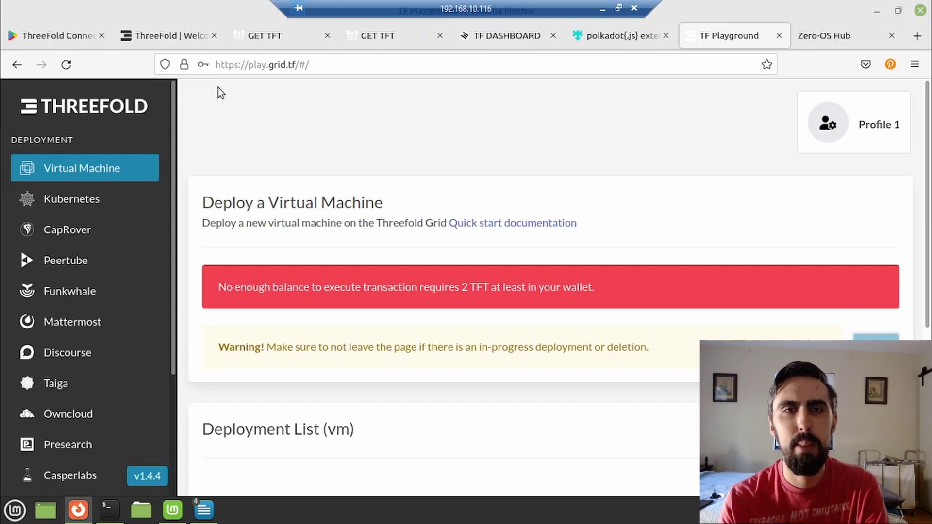
Reload the Playground page, confirming Leave page, to pick up the funded balance.
left_click(66, 65)
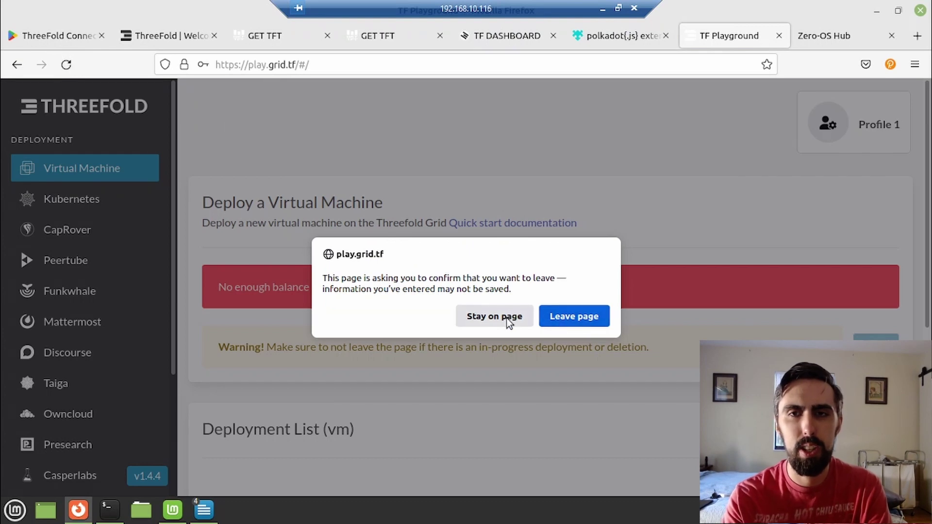
left_click(574, 316)
scroll(640, 140, "down", 5)
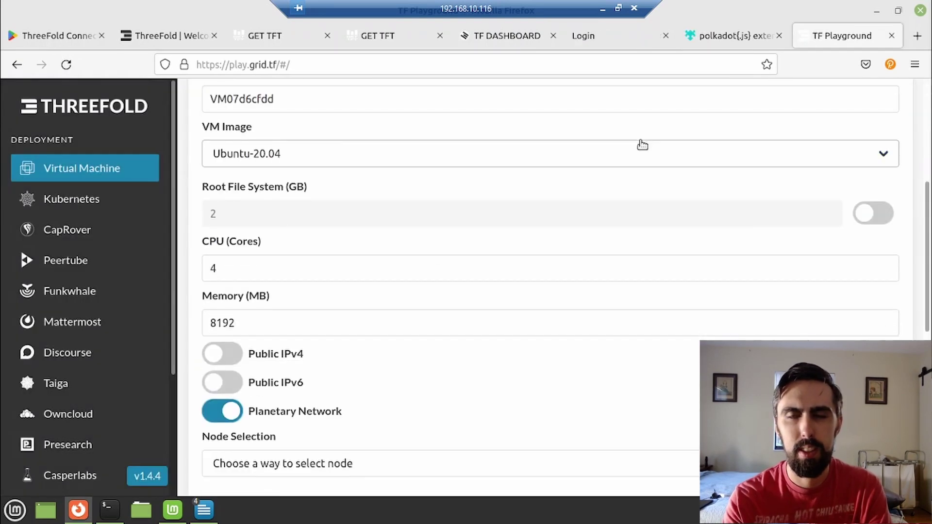
scroll(640, 143, "up", 4)
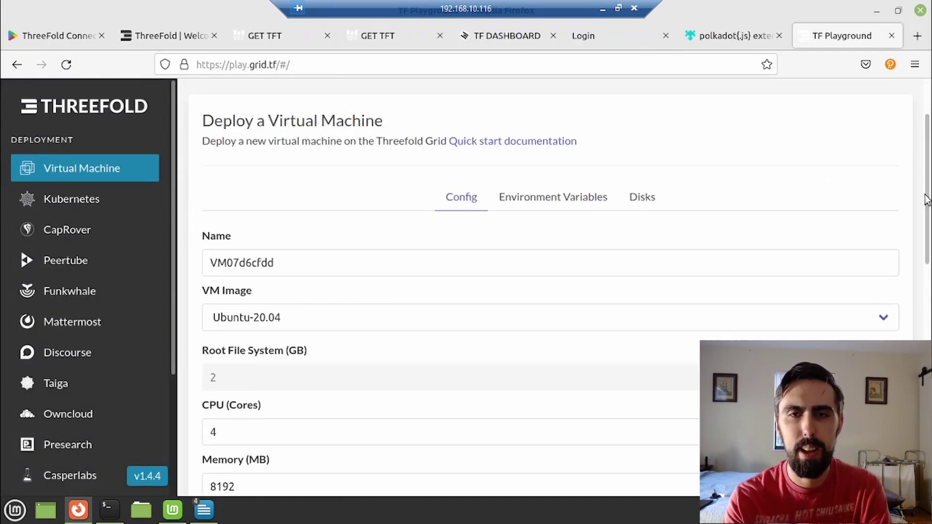
left_click_drag(926, 199, 926, 186)
Deploy the Ubuntu VM and view its details with public IPv4 178.250.167.71/26.
left_click(641, 230)
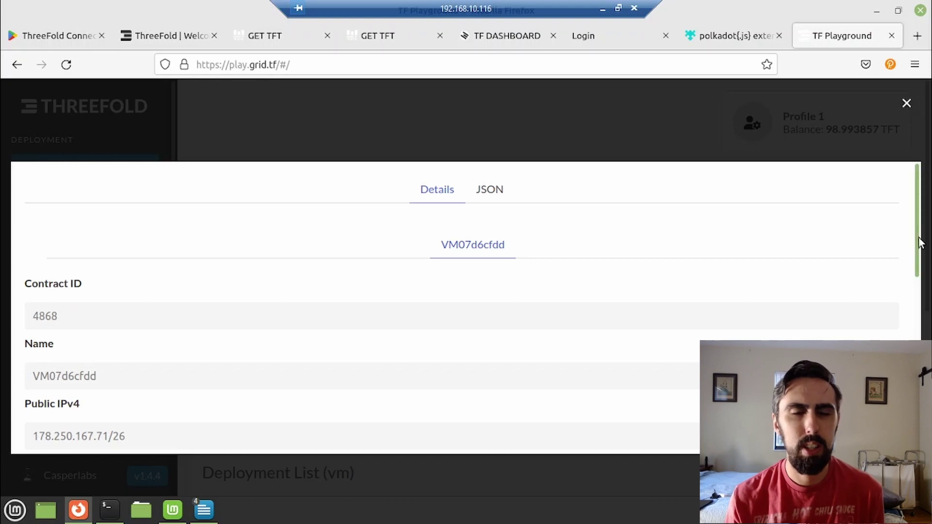
left_click_drag(919, 243, 917, 296)
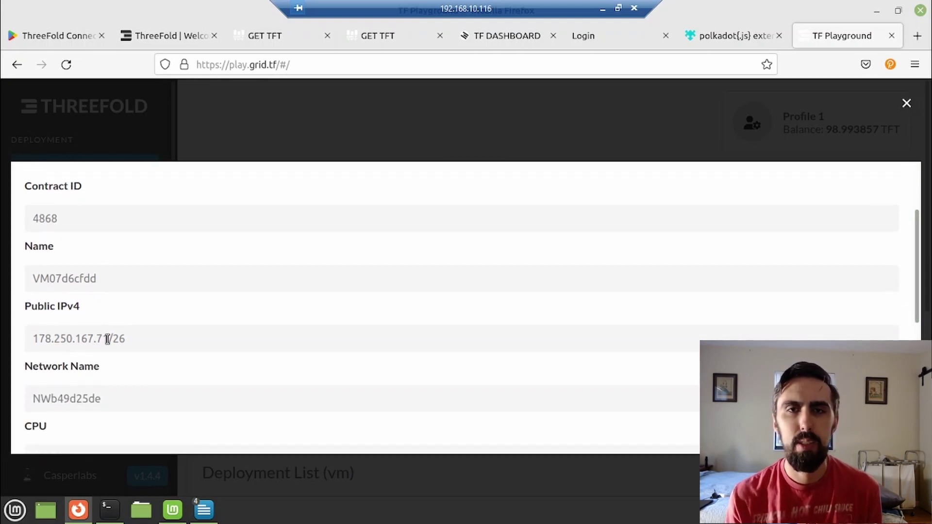
left_click_drag(107, 339, 91, 339)
left_click(91, 339)
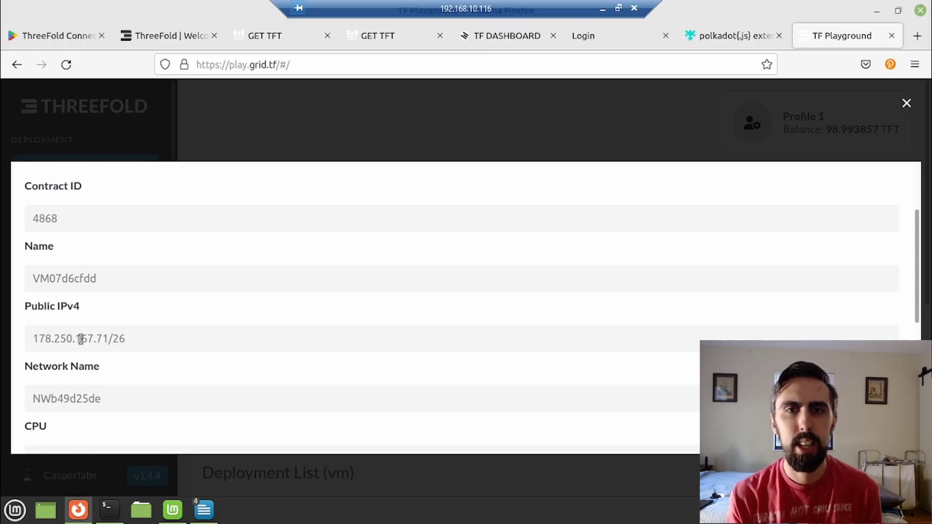
left_click_drag(33, 339, 107, 339)
key("alt+Tab")
type("ssh ro")
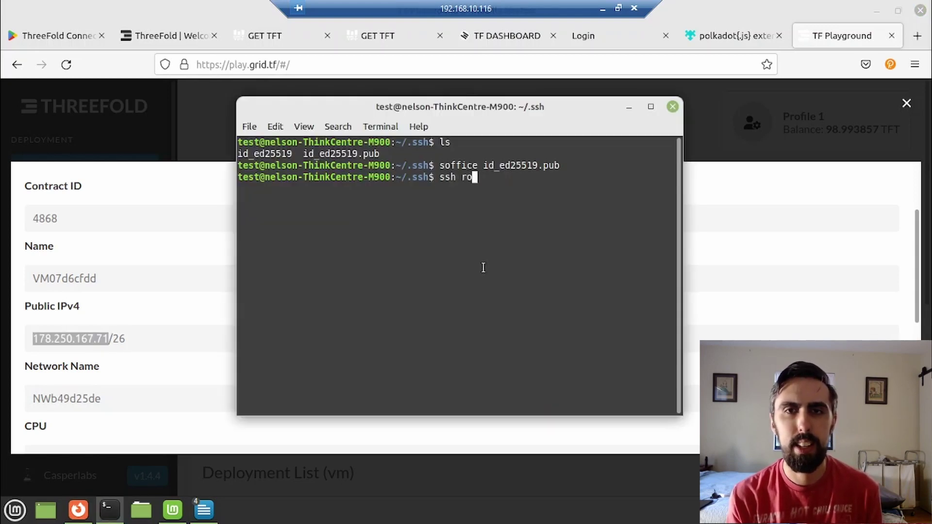
type("ot@")
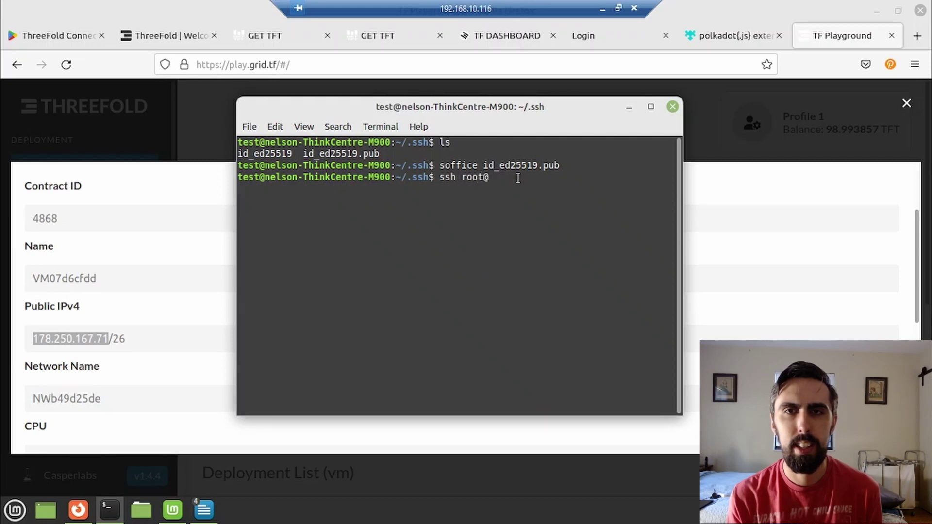
right_click(517, 178)
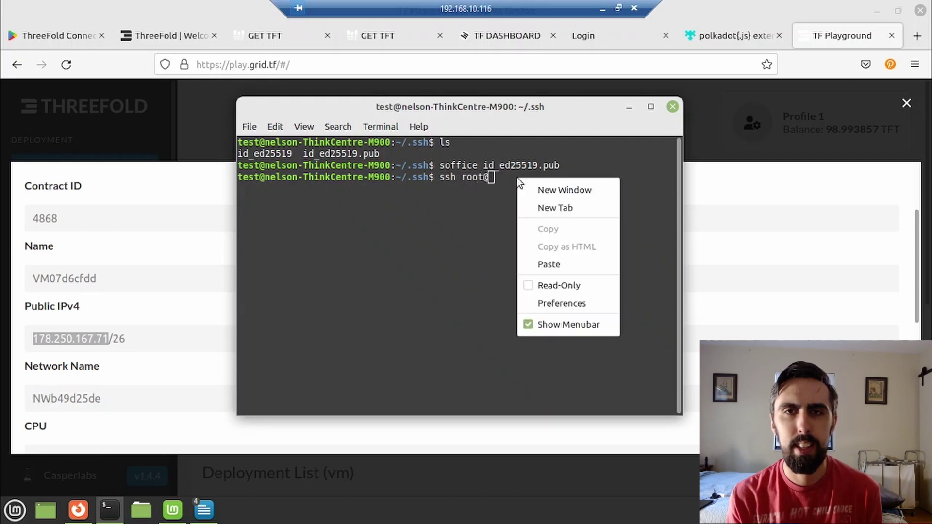
left_click(555, 263)
key("Return")
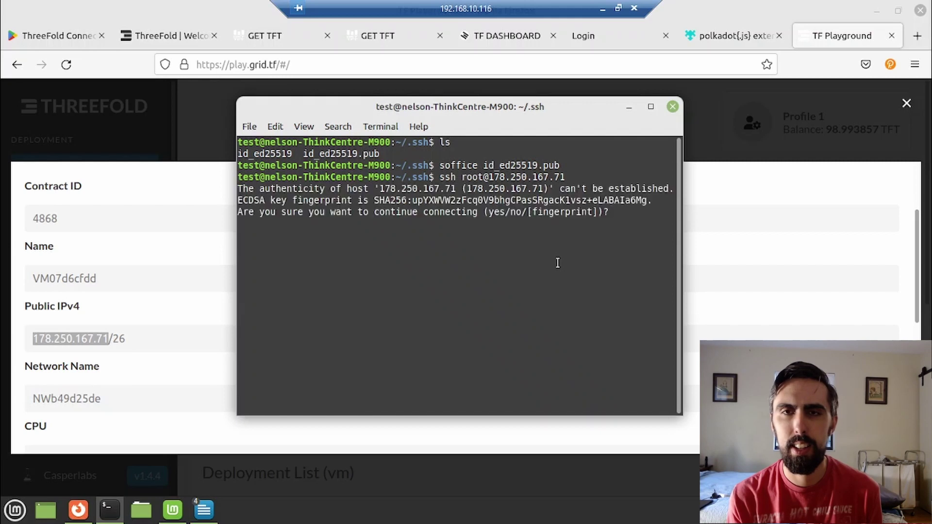
type("yes")
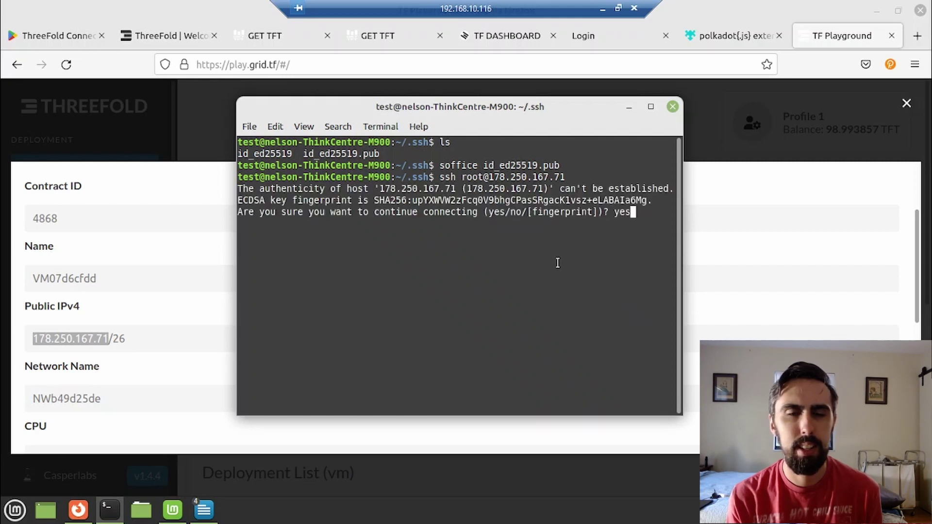
key("Return")
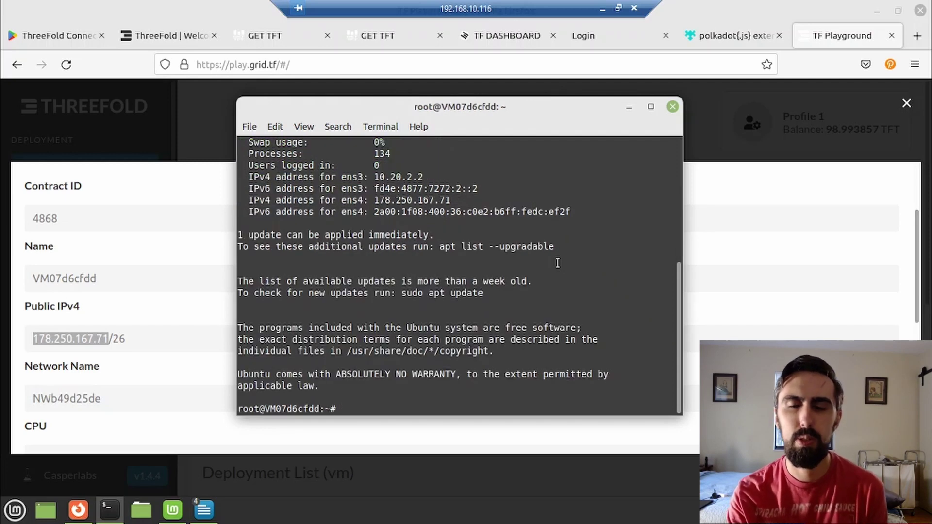
Run whoami to confirm the user is root, then exit the VM.
type("whoami")
key("Return")
type("exit")
key("Return")
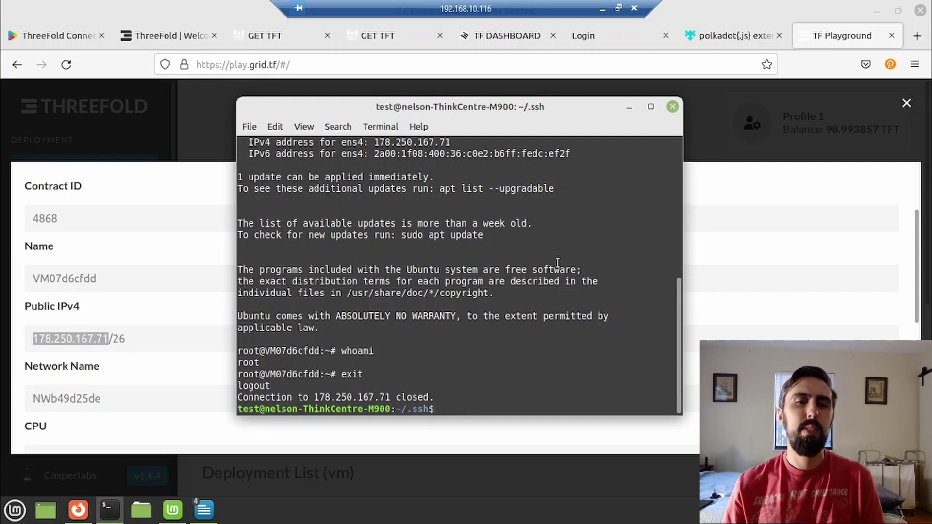
Maximize the Terminal and list the .ssh folder, revealing known_hosts.
left_click(653, 107)
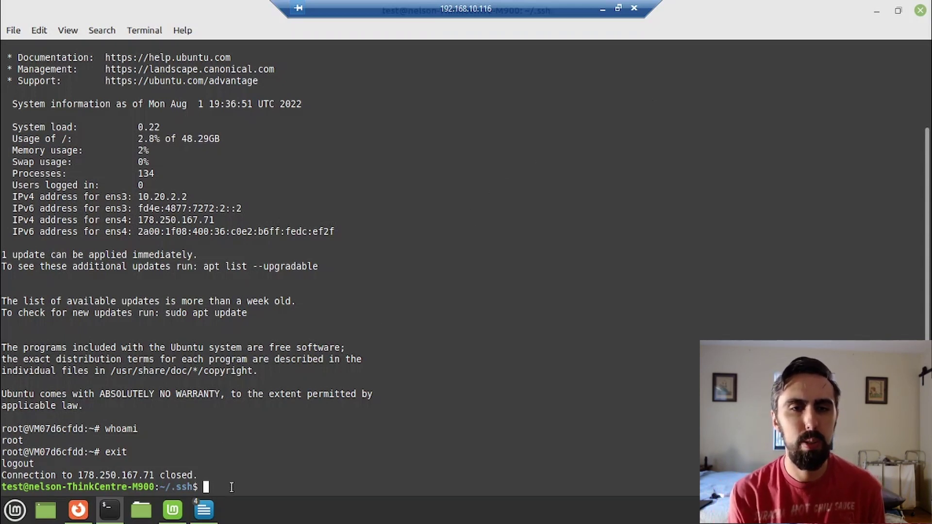
type("ls")
key("Return")
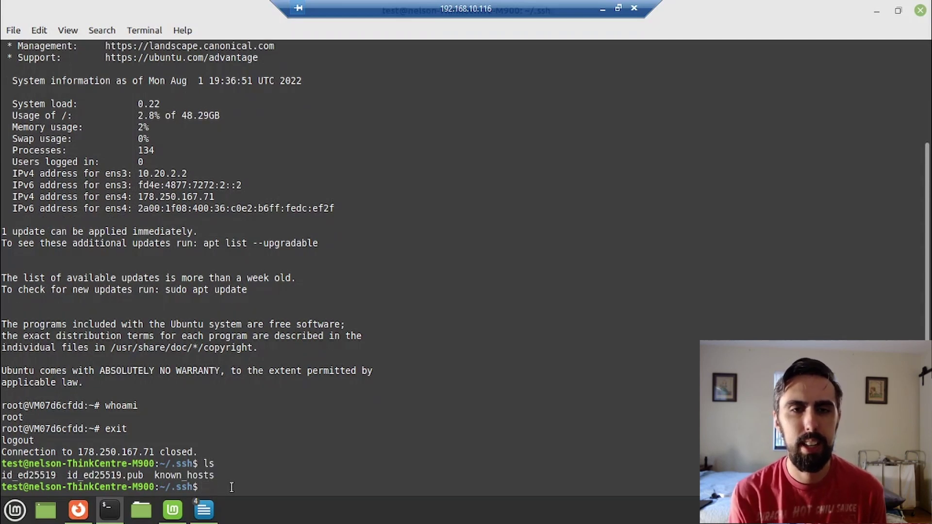
Try 'cd known_hosts', then recall that command and delete 'cd' to reuse it.
type("cd ")
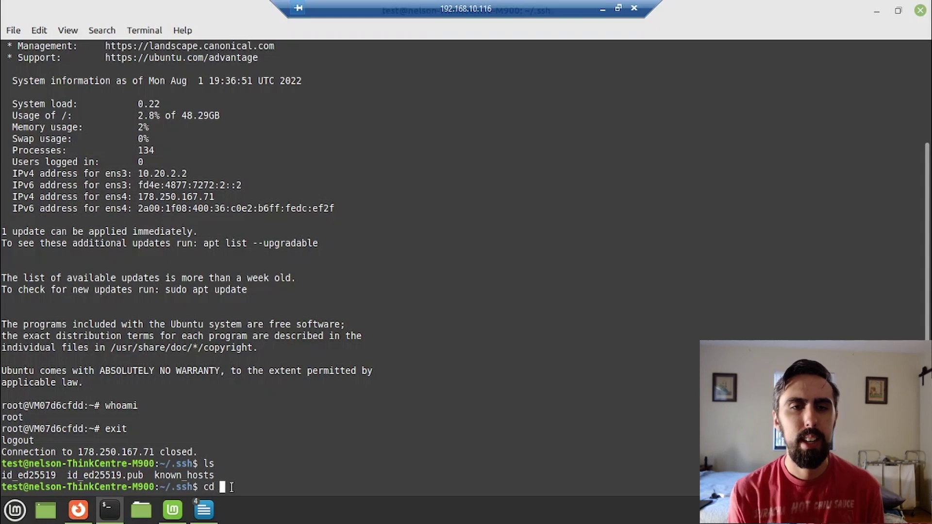
type("known_")
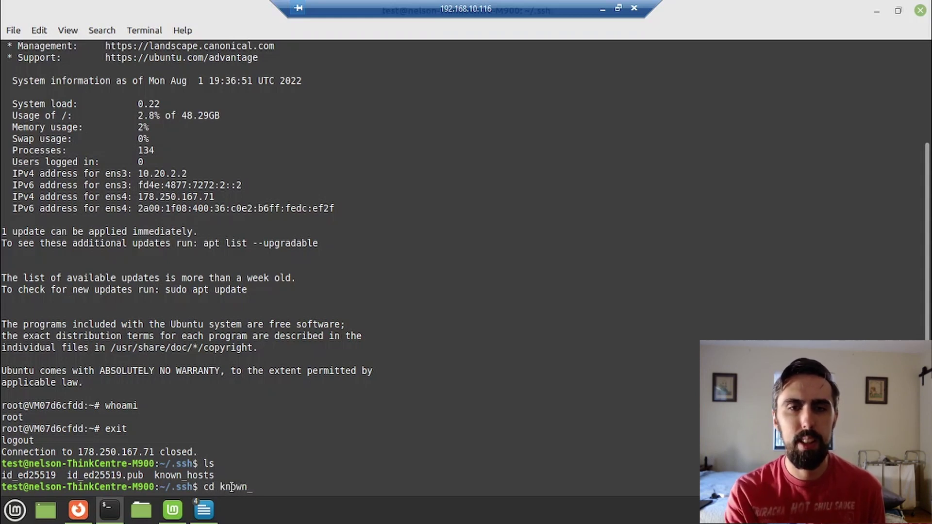
type("hosts")
key("Return")
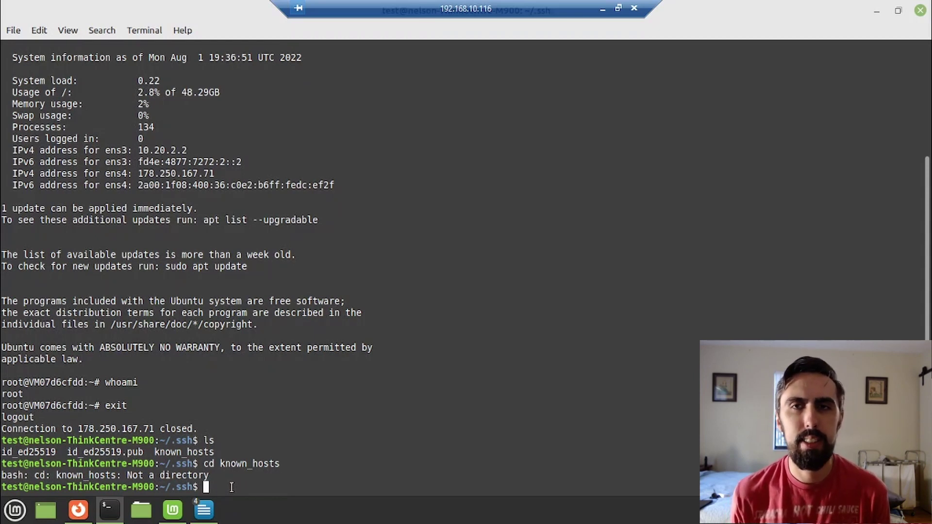
key("Up")
key("Left")
key("Left")
key("Left")
key("Left")
key("Left")
key("Left")
key("Left")
key("Left")
key("Left")
key("Left")
key("Left")
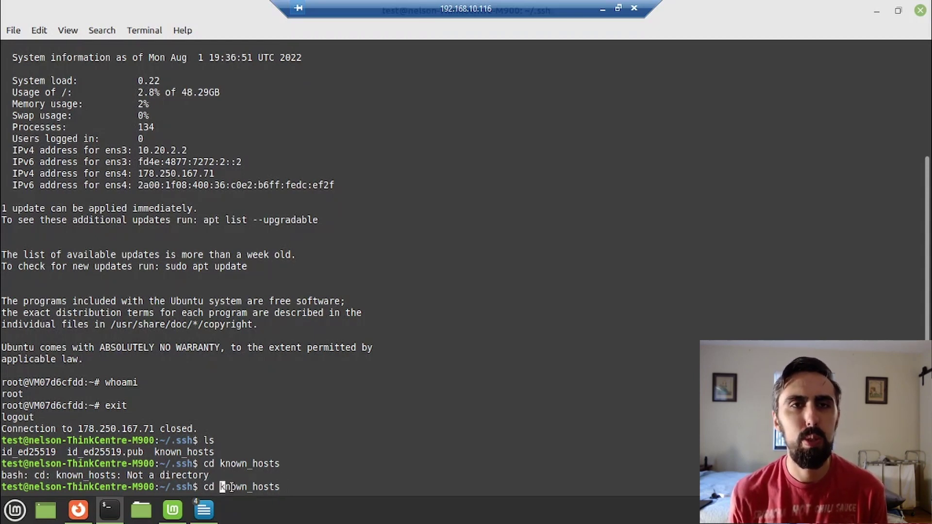
key("Left")
key("BackSpace")
key("BackSpace")
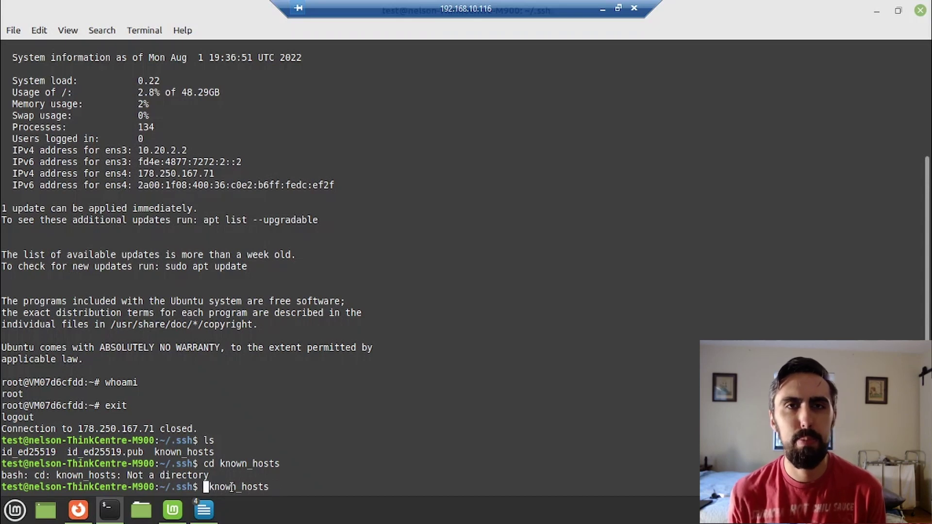
Open known_hosts in nano and move along its hashed ecdsa-sha2-nistp256 host entry.
type("nano")
key("Return")
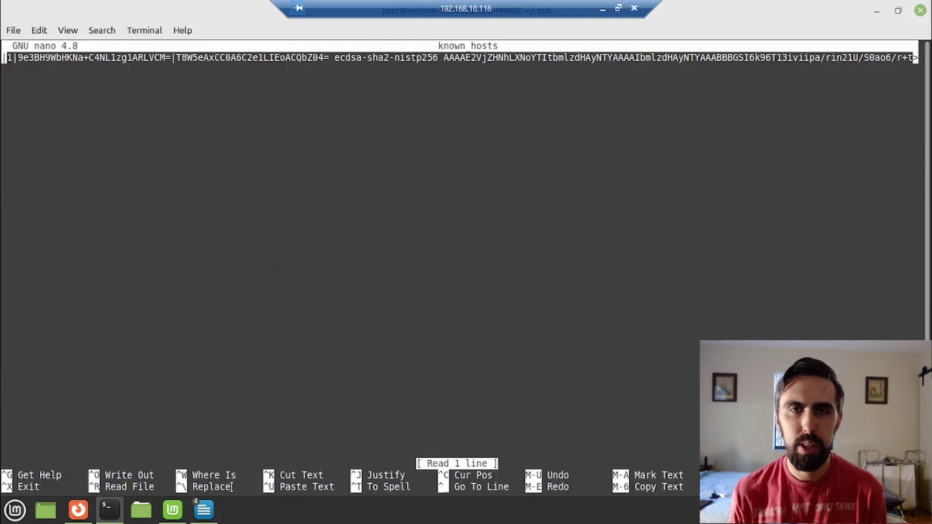
key("Right")
key("Right")
key("Right")
key("Right")
key("Right")
key("Right")
key("Right")
key("Right")
key("Right")
key("Right")
key("Right")
key("Right")
key("Right")
key("Right")
key("Right")
key("Right")
key("Right")
key("Right")
key("Right")
key("Right")
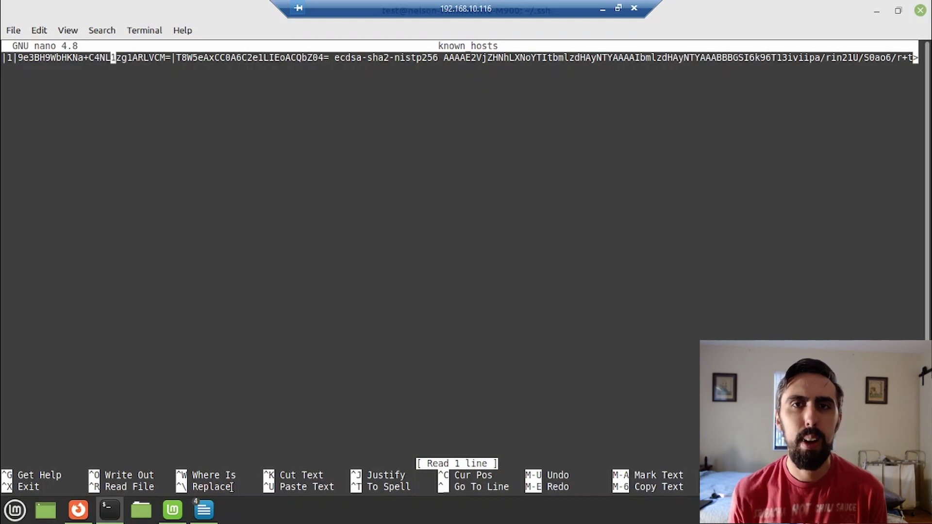
key("Right")
key("Right")
key("Right")
key("Right")
key("Right")
key("Right")
key("Right")
key("Right")
key("Right")
key("Right")
key("Right")
key("Right")
key("Right")
key("Right")
key("Right")
key("Right")
key("Right")
key("Right")
key("Right")
key("Right")
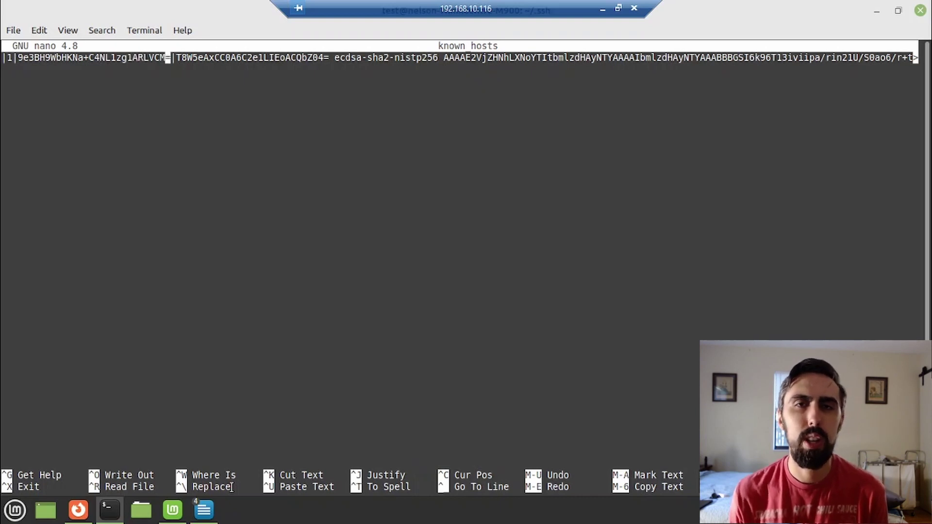
key("Right")
key("Right")
key("Right")
key("Right")
key("Right")
key("Right")
key("Right")
key("Right")
key("Right")
key("Right")
key("Right")
key("Right")
key("Right")
key("Right")
key("Right")
key("Right")
key("Right")
key("Right")
key("Right")
key("Right")
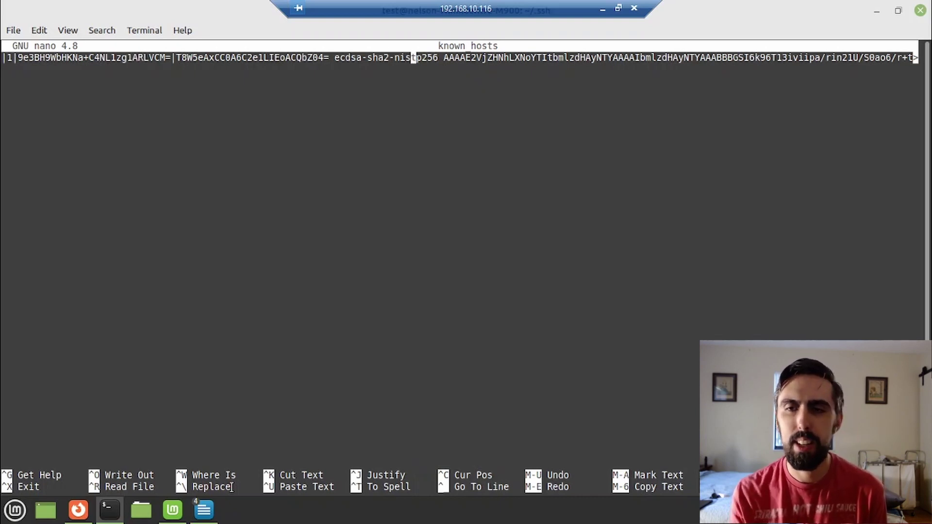
key("Right")
key("Right")
key("Right")
key("Right")
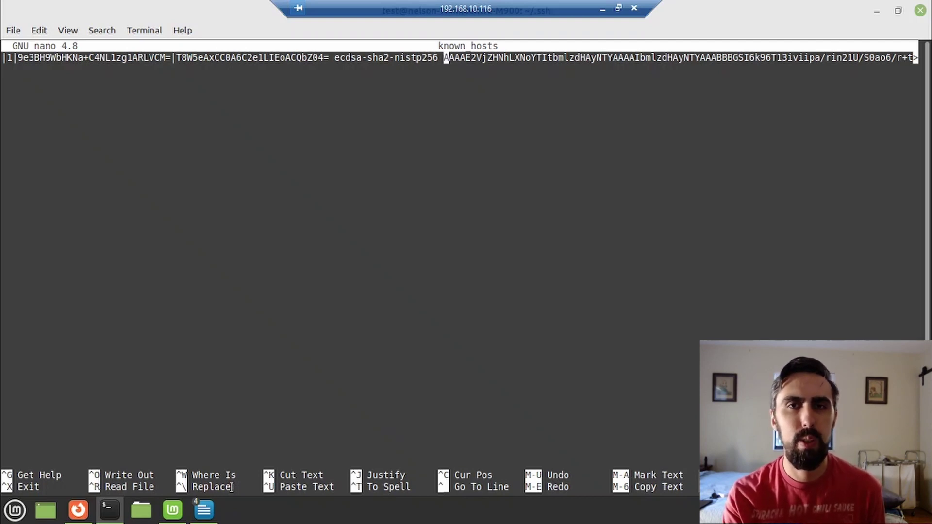
key("Left")
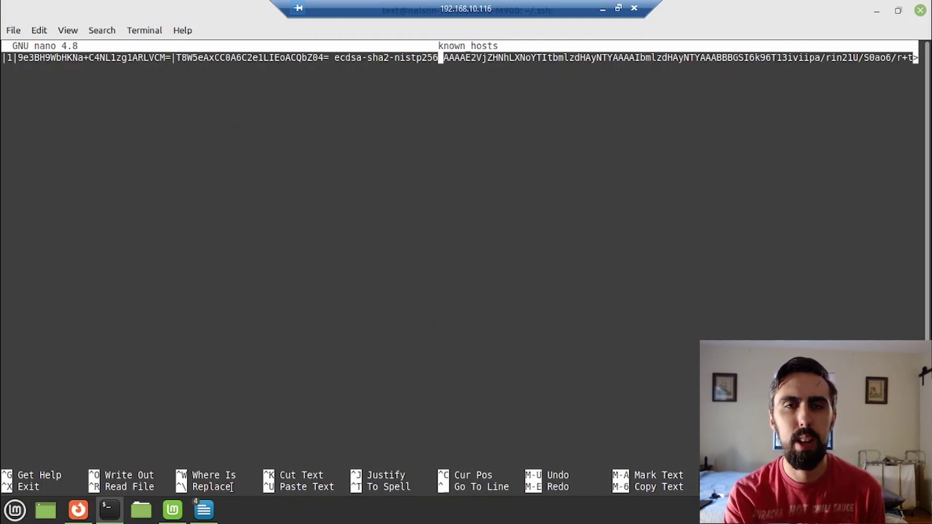